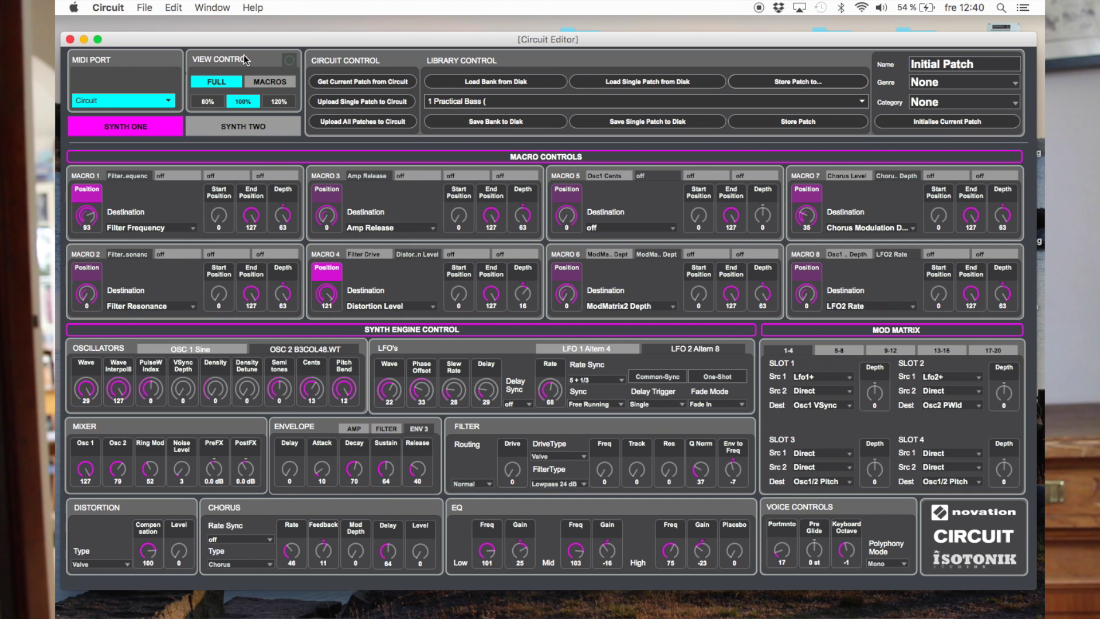
# Try the editor at 80% and 120% view size, and return it to 100%.
pyautogui.click(207, 101)
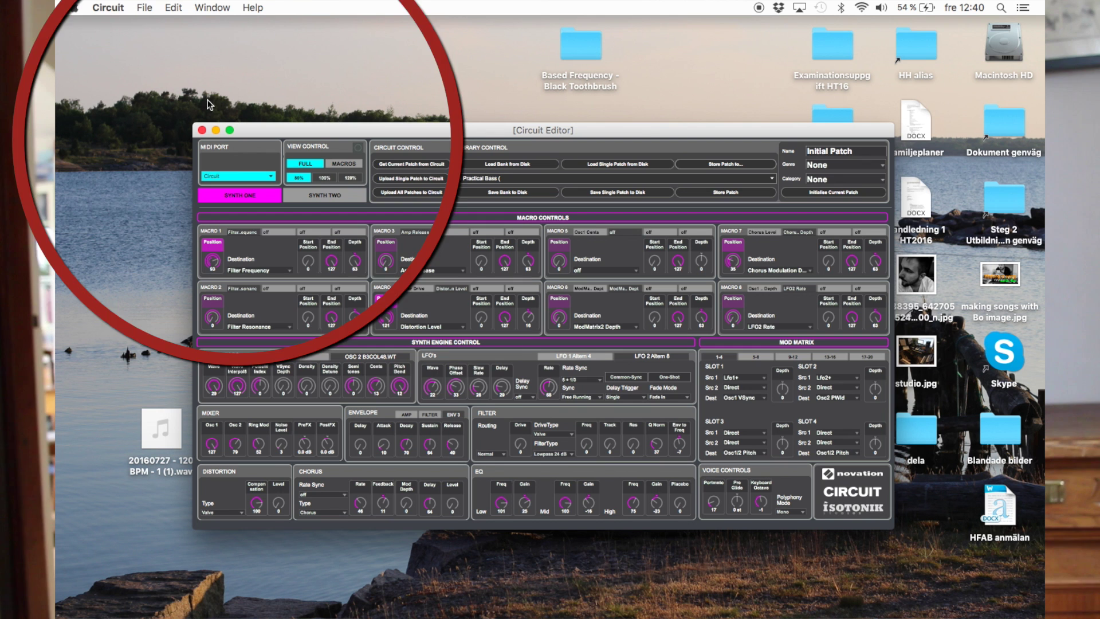
pyautogui.click(327, 182)
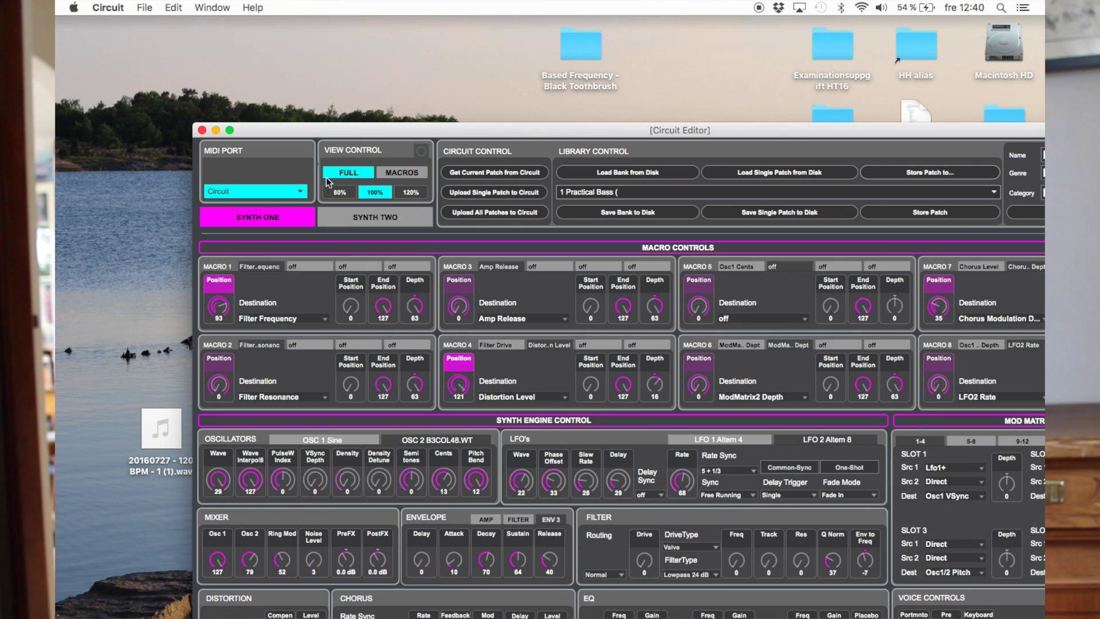
pyautogui.click(406, 193)
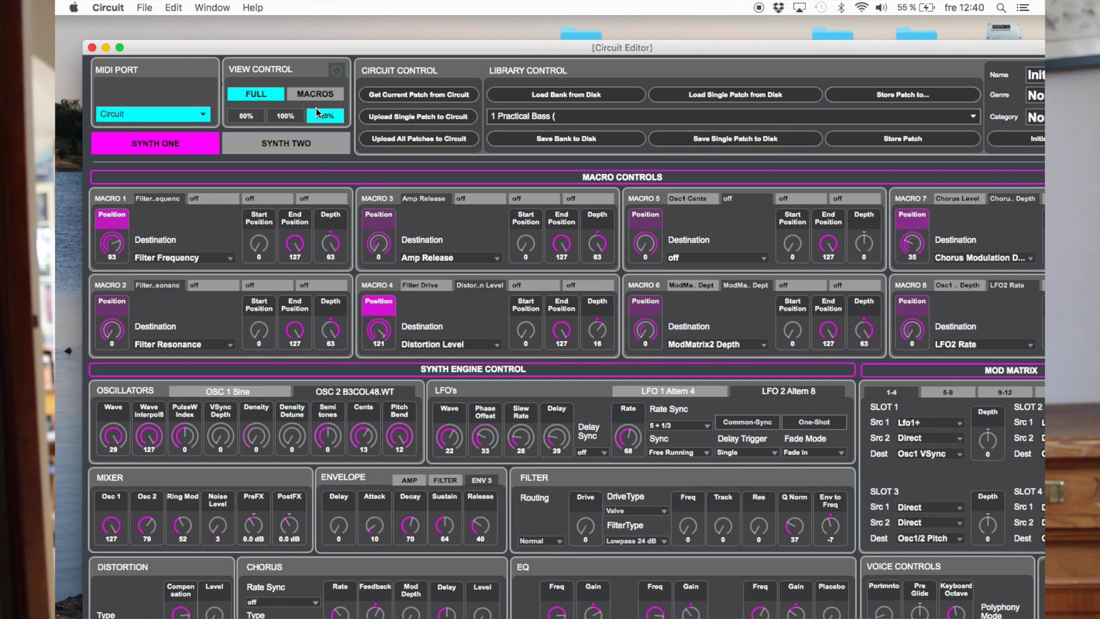
pyautogui.click(290, 117)
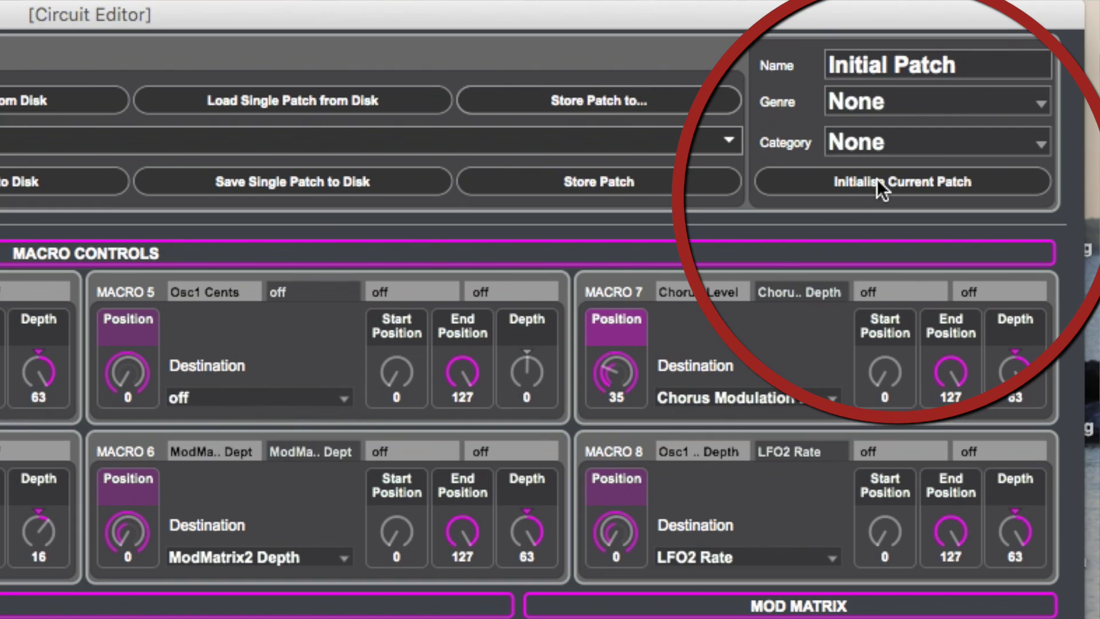
# Initialise the current patch and set oscillator 1's wave to 25 (VocHard.WT).
pyautogui.click(877, 181)
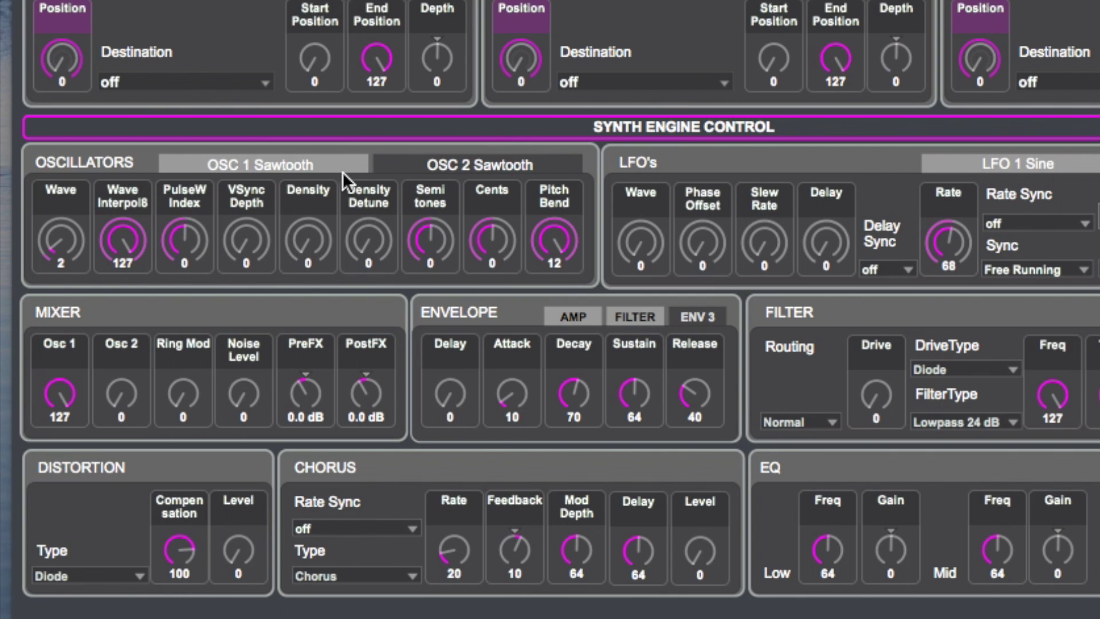
pyautogui.click(273, 162)
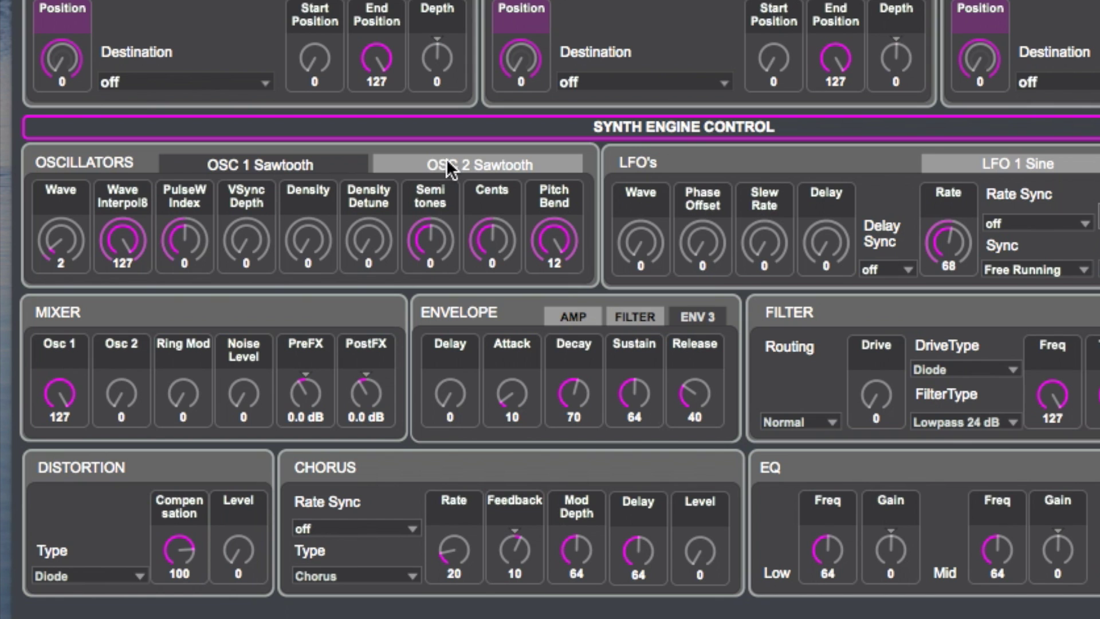
pyautogui.click(461, 163)
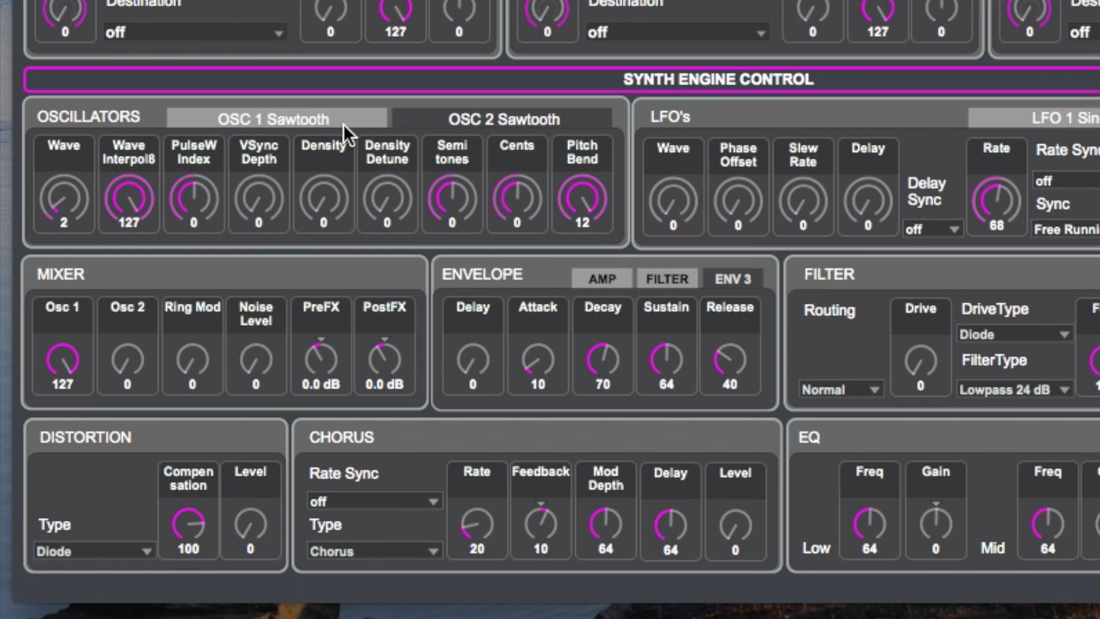
pyautogui.click(326, 168)
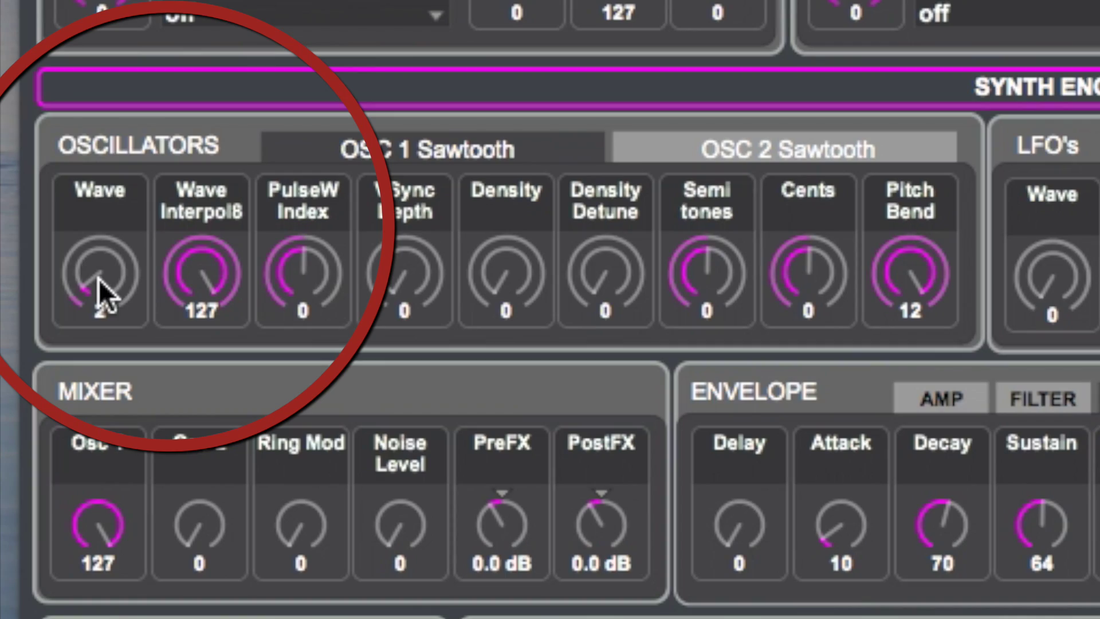
pyautogui.moveTo(98, 280); pyautogui.dragTo(99, 226)
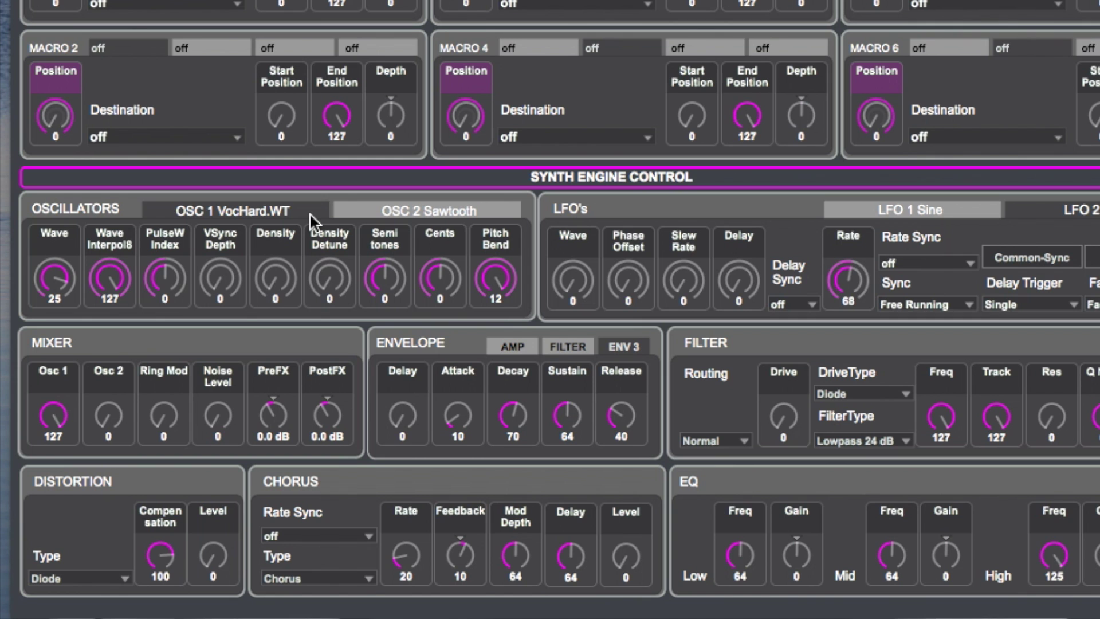
# Raise oscillator 2's mixer level to 94 and set its wave to 29 (B3COL48.WT).
pyautogui.click(438, 215)
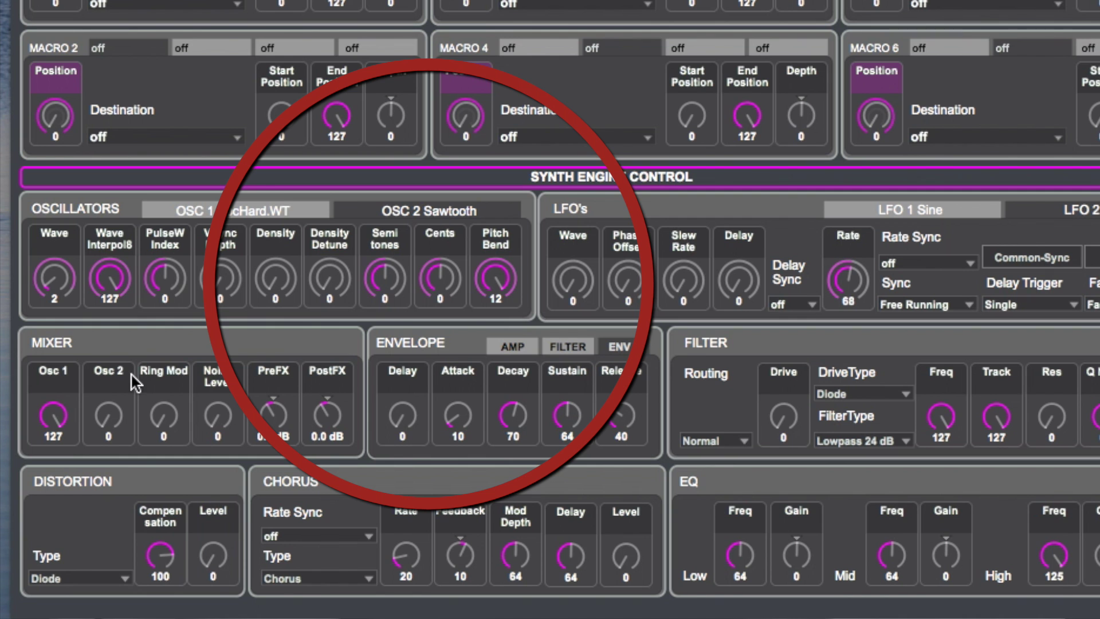
pyautogui.moveTo(108, 422); pyautogui.dragTo(107, 389)
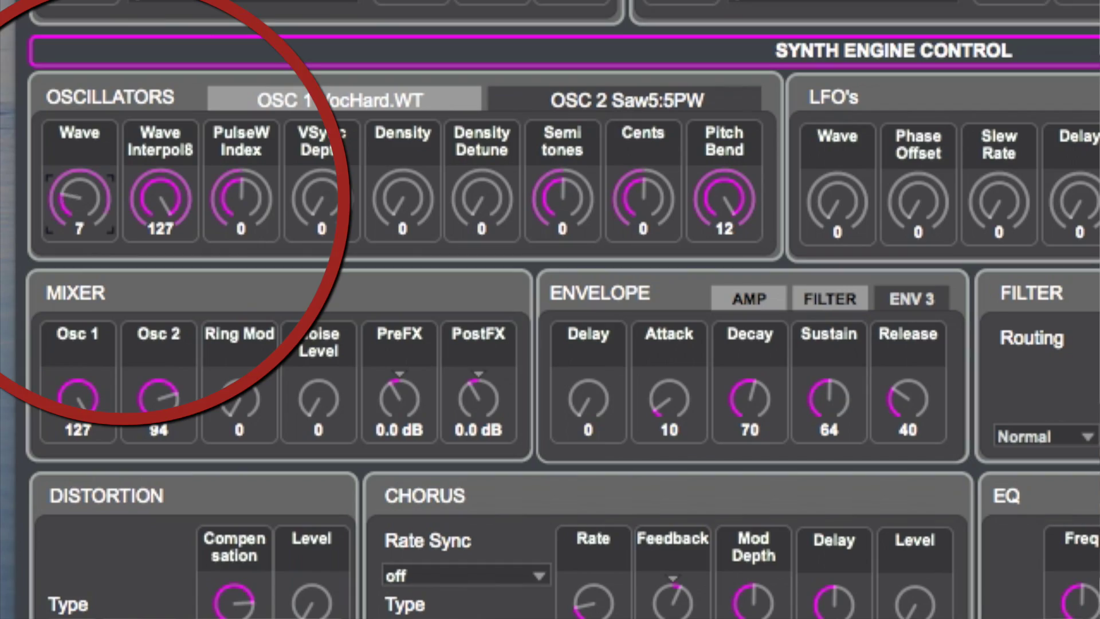
pyautogui.press('Up')
pyautogui.press('Up')
pyautogui.press('Up')
pyautogui.press('Up')
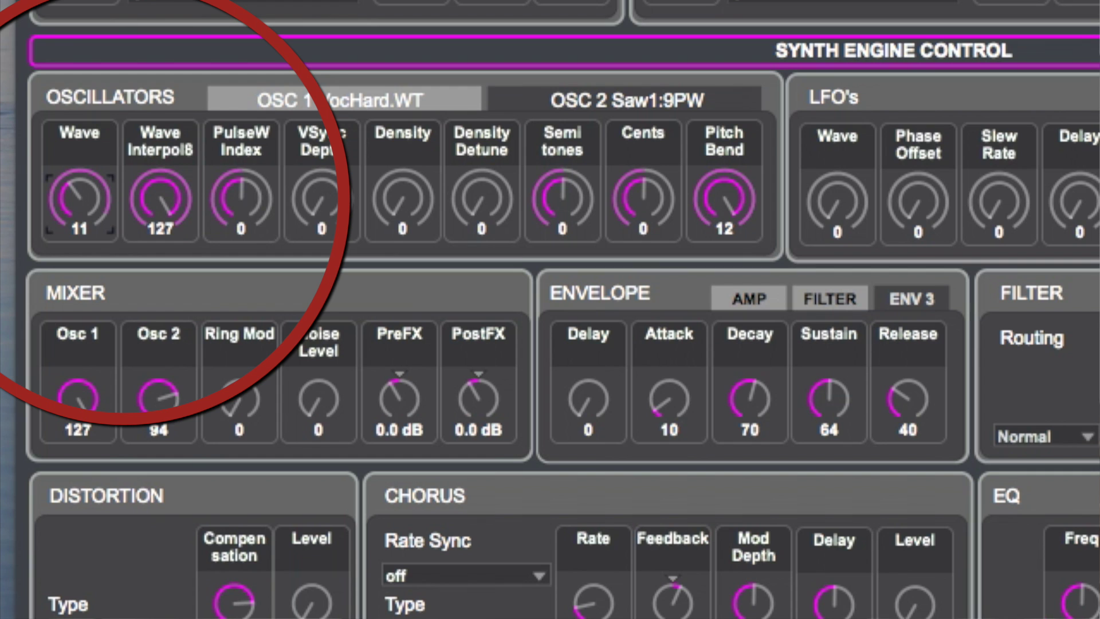
pyautogui.press('Up')
pyautogui.press('Up')
pyautogui.press('Up')
pyautogui.press('Up')
pyautogui.press('Up')
pyautogui.press('Up')
pyautogui.press('Up')
pyautogui.press('Up')
pyautogui.press('Up')
pyautogui.press('Up')
pyautogui.press('Up')
pyautogui.press('Up')
pyautogui.press('Up')
pyautogui.press('Up')
pyautogui.press('Up')
pyautogui.press('Up')
pyautogui.press('Up')
pyautogui.press('Up')
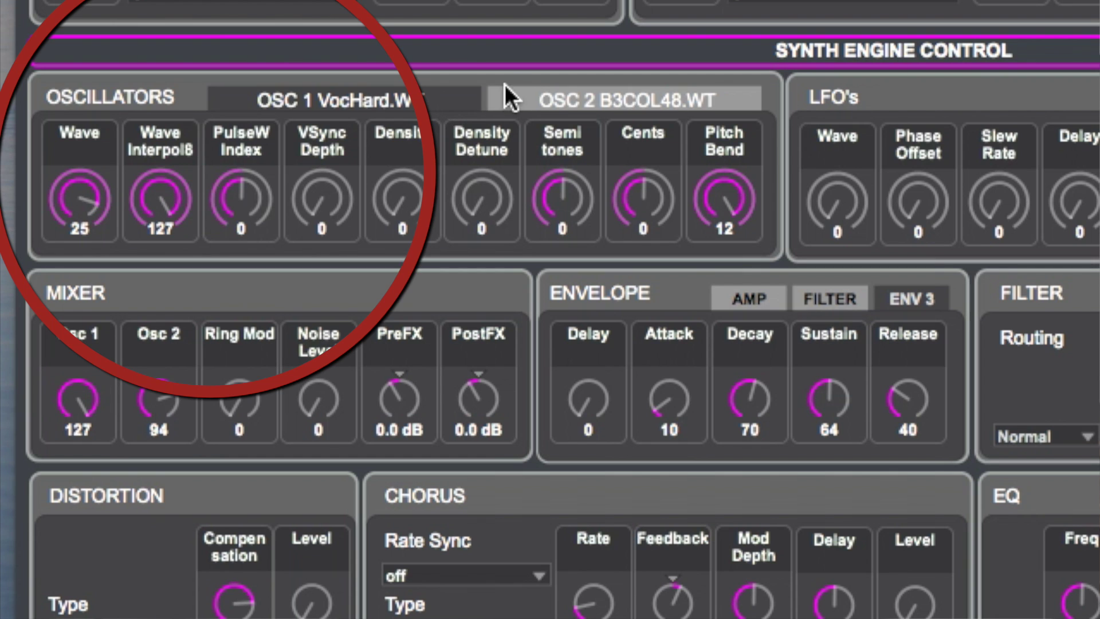
pyautogui.click(541, 87)
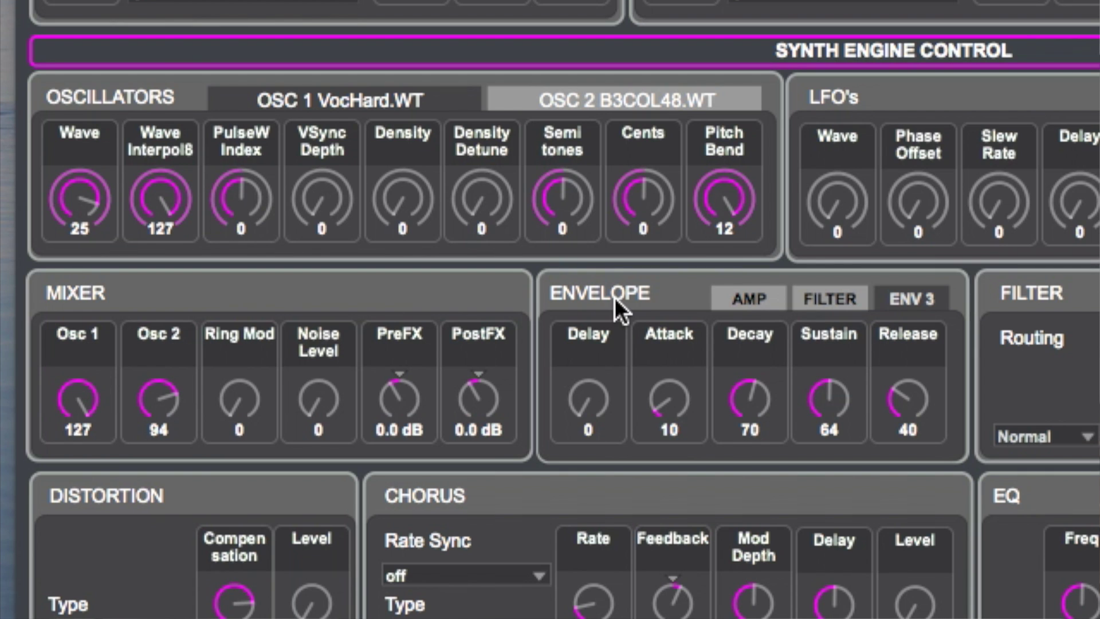
# Set the amp envelope's attack to 89 and its release to 86.
pyautogui.click(744, 300)
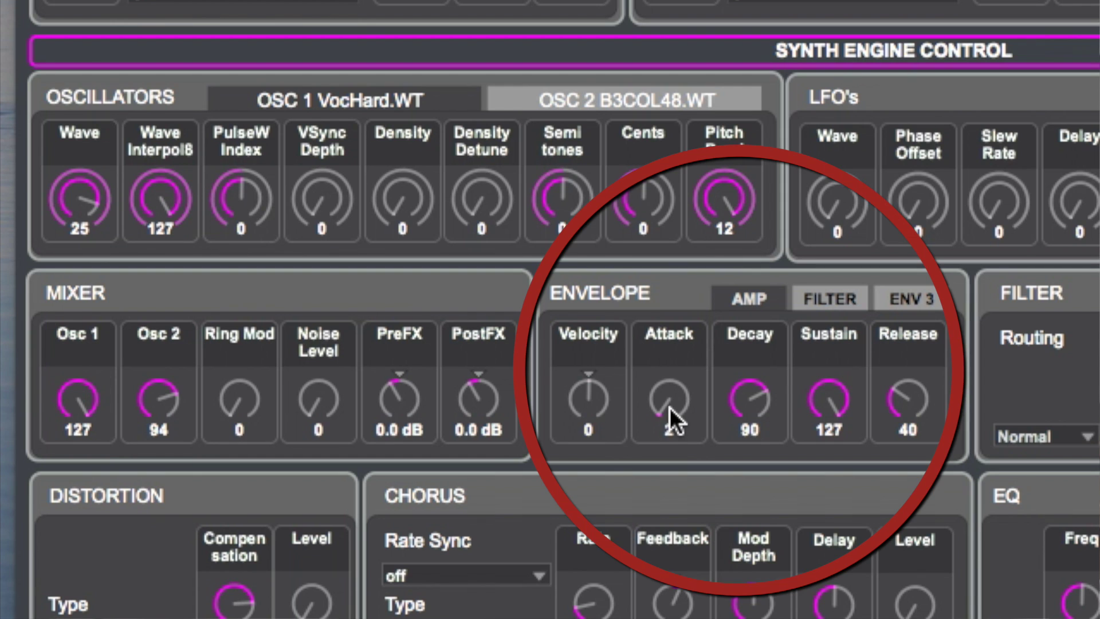
pyautogui.moveTo(668, 409); pyautogui.dragTo(668, 372)
pyautogui.moveTo(668, 409); pyautogui.dragTo(668, 399)
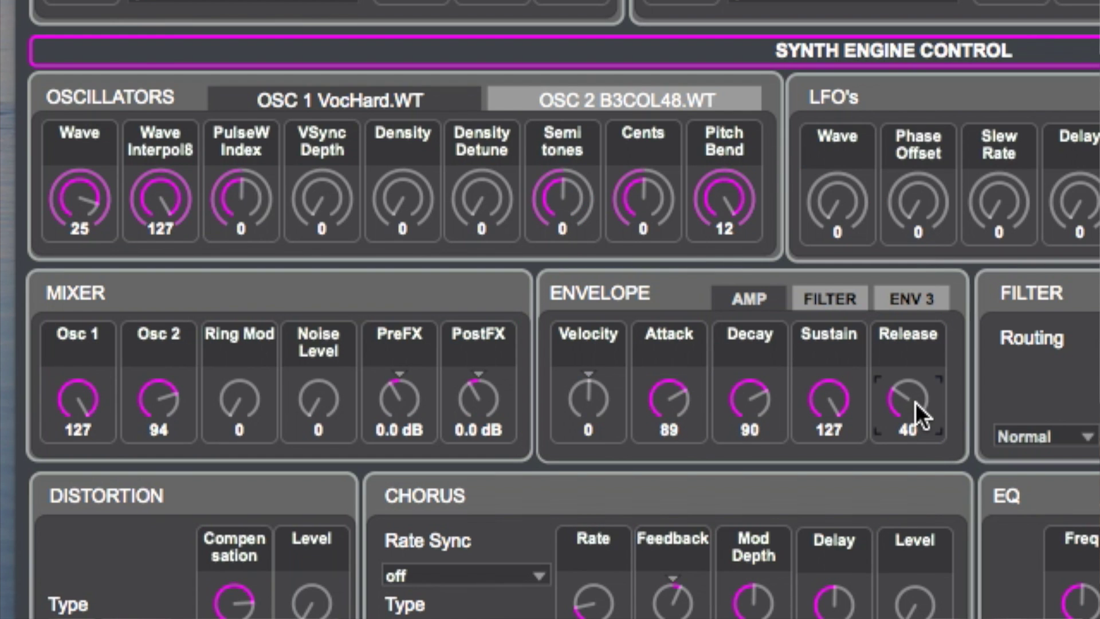
pyautogui.moveTo(915, 402); pyautogui.dragTo(915, 376)
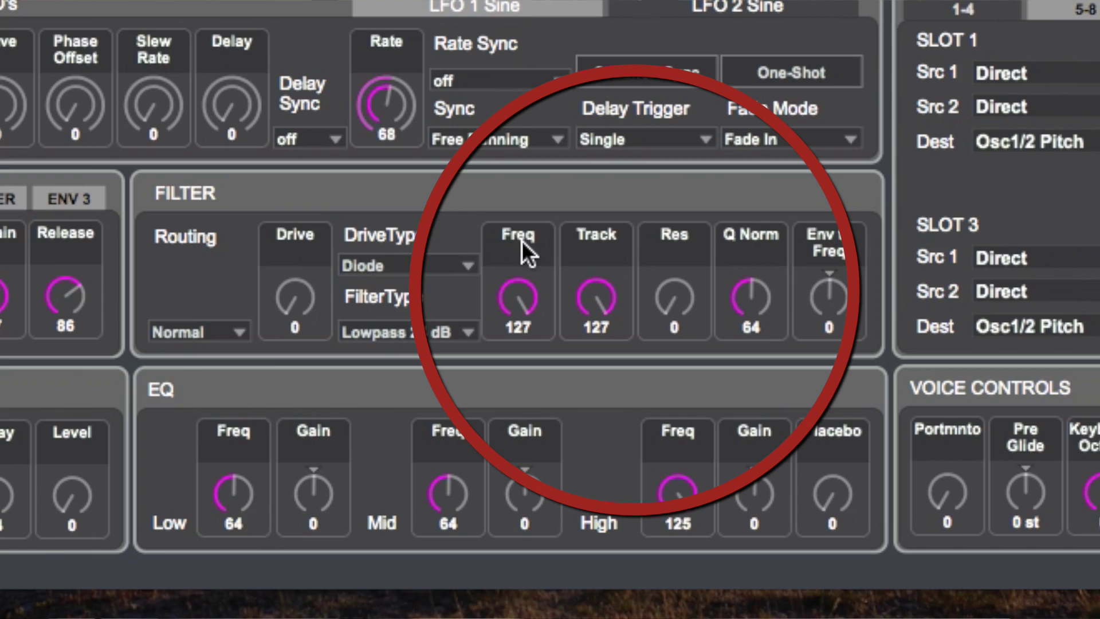
# Lower the filter frequency to 93 and raise the filter resonance to 33.
pyautogui.click(522, 241)
pyautogui.click(676, 240)
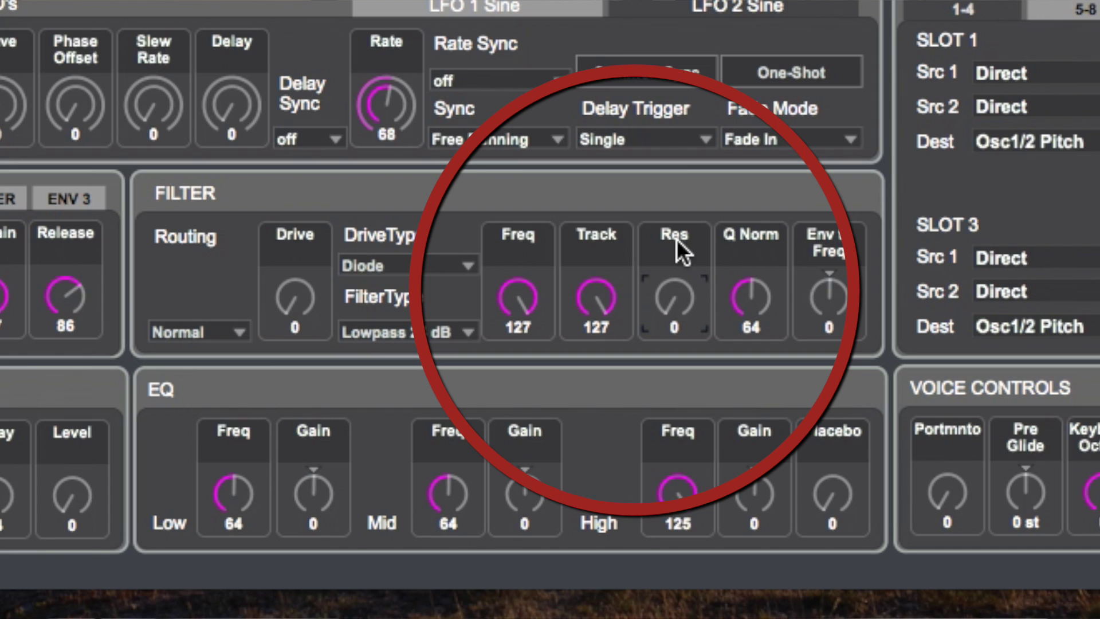
pyautogui.click(521, 253)
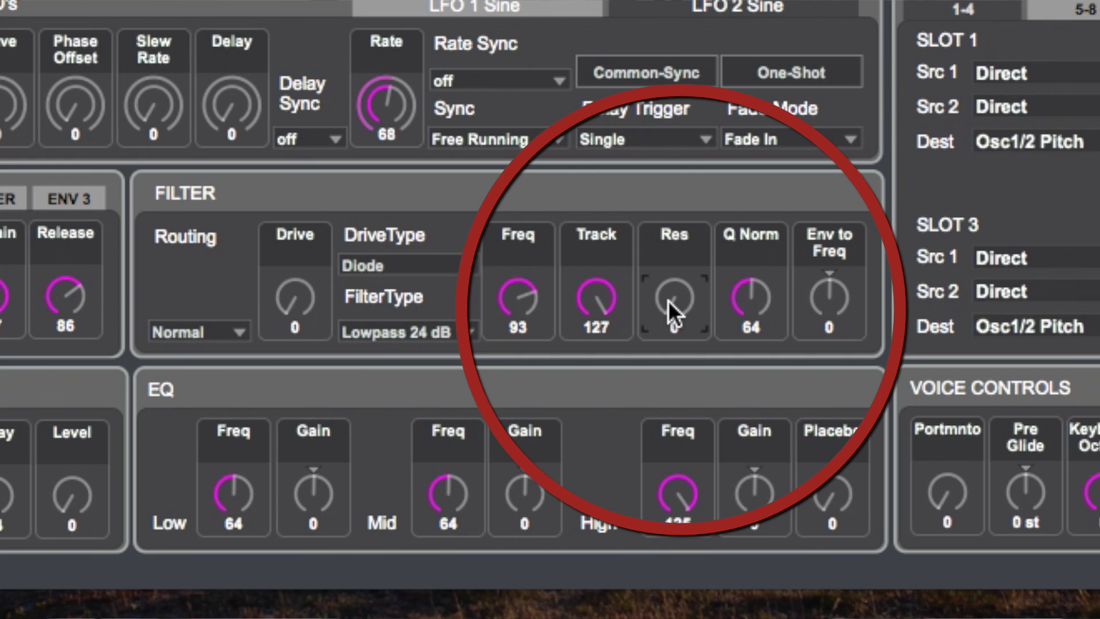
pyautogui.click(667, 300)
pyautogui.moveTo(668, 301)
pyautogui.mouseDown()
pyautogui.moveTo(668, 275)
pyautogui.moveTo(668, 312)
pyautogui.mouseUp()
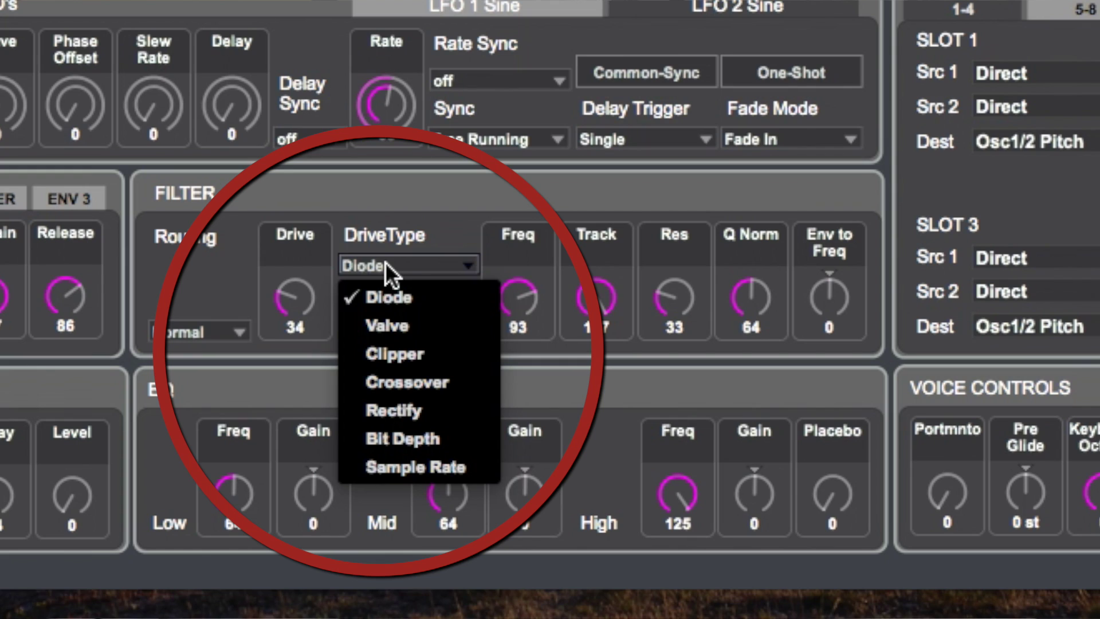
# Set the filter's drive type to Valve and its filter type to Lowpass 12 dB.
pyautogui.click(410, 325)
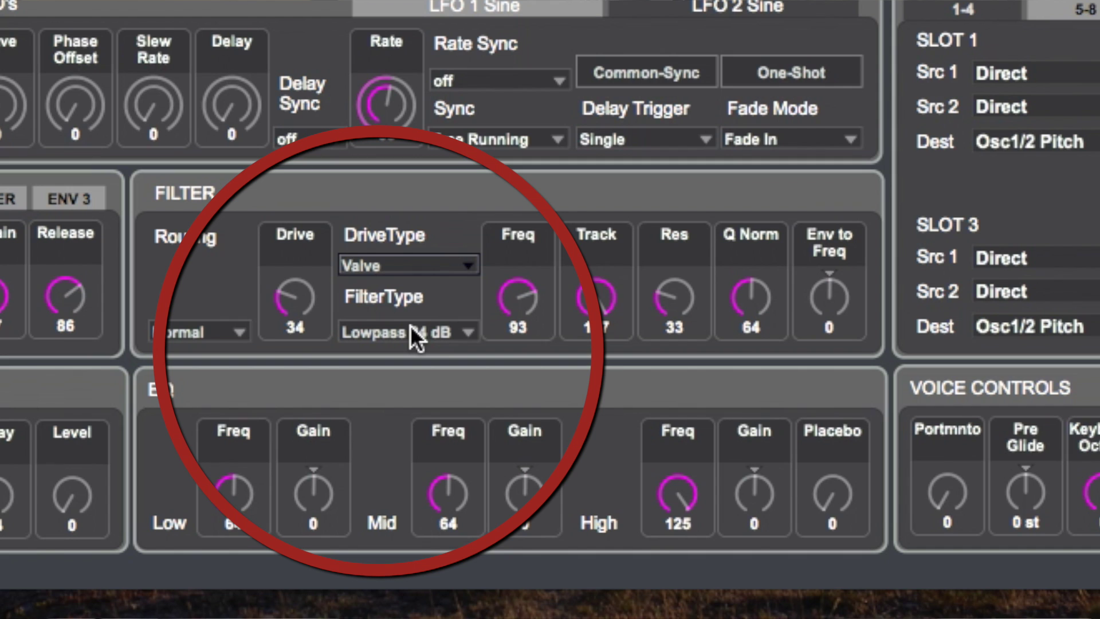
pyautogui.click(410, 327)
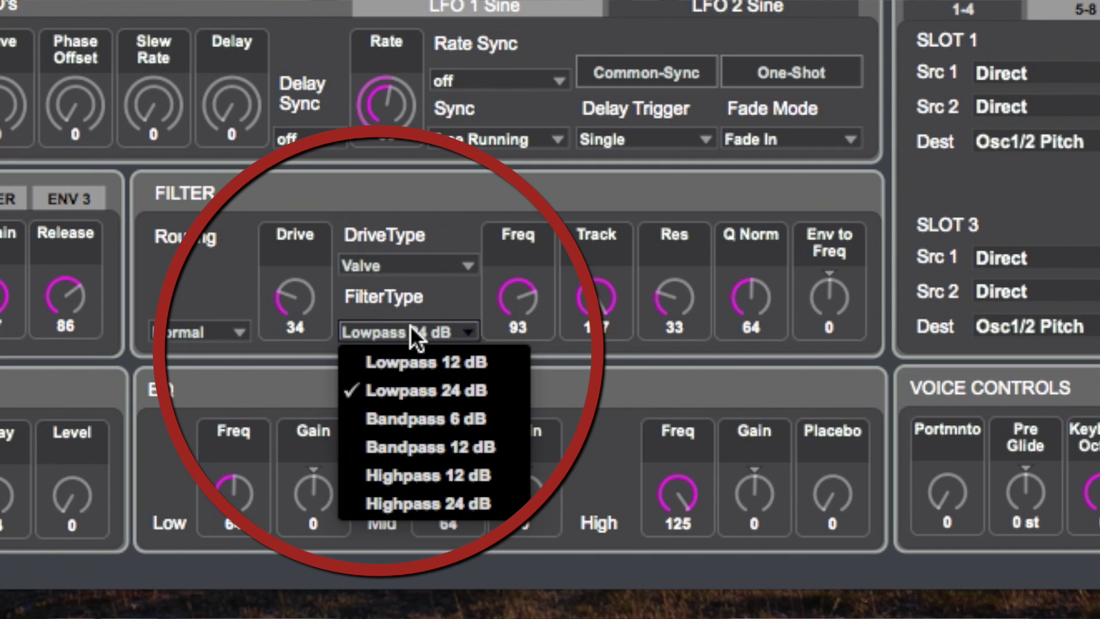
pyautogui.click(414, 352)
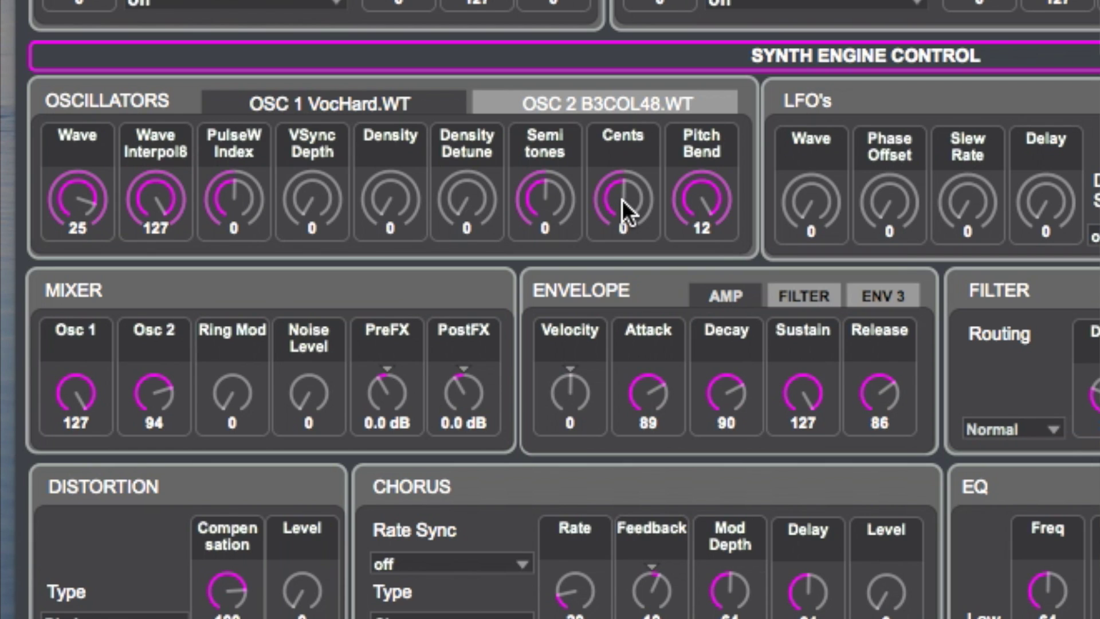
# Detune both oscillators in cents, setting oscillator 2 to -14 cents.
pyautogui.moveTo(623, 199); pyautogui.dragTo(622, 195)
pyautogui.click(560, 95)
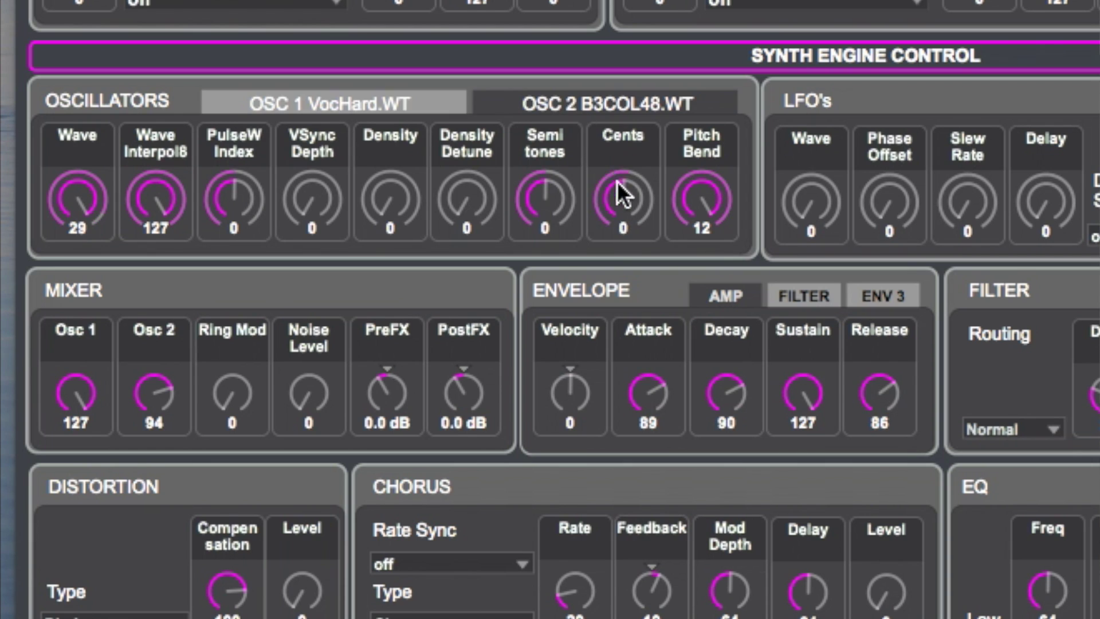
pyautogui.moveTo(618, 198); pyautogui.dragTo(618, 197)
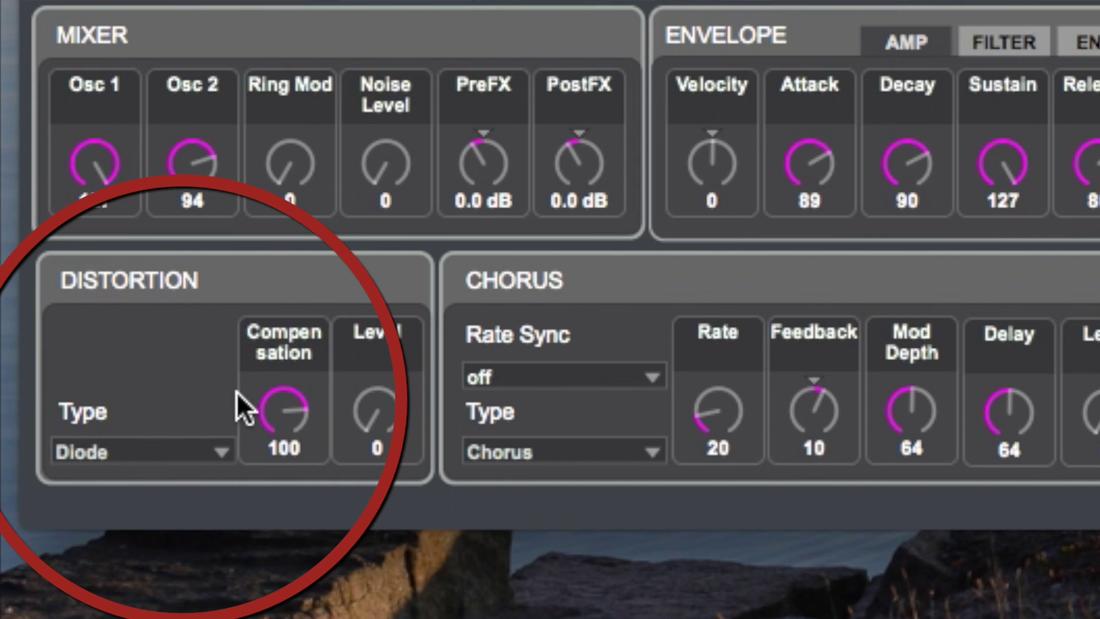
# Raise the distortion level to 13.
pyautogui.moveTo(335, 433); pyautogui.dragTo(336, 415)
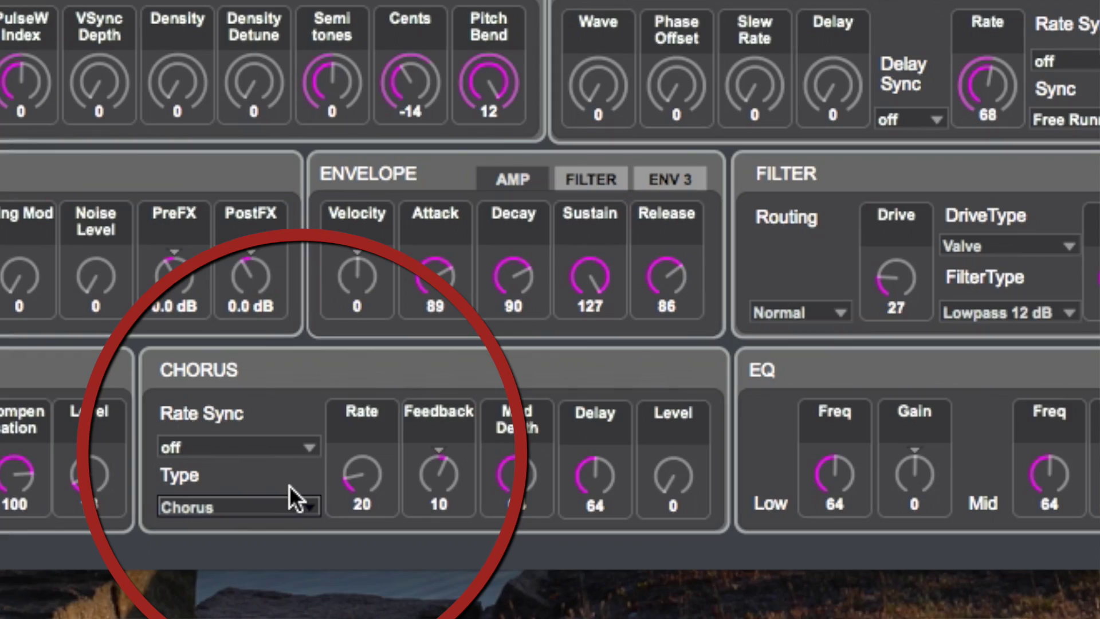
# Try the Phaser type in the chorus section, return it to Chorus, and look through the rate sync options, leaving it off.
pyautogui.click(290, 503)
pyautogui.click(247, 528)
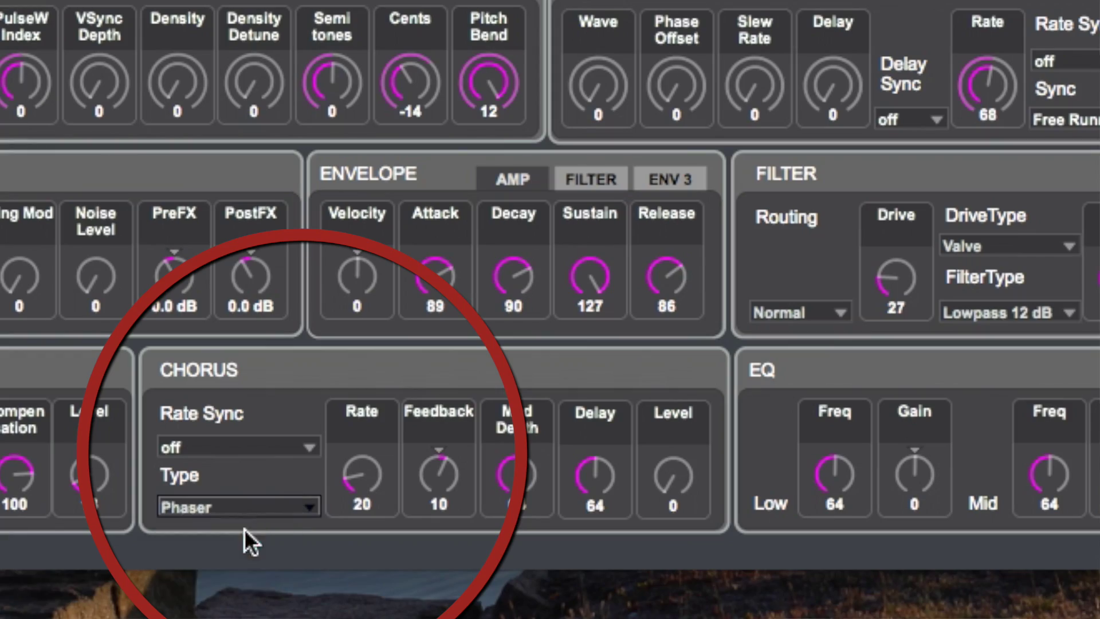
pyautogui.click(266, 515)
pyautogui.click(254, 573)
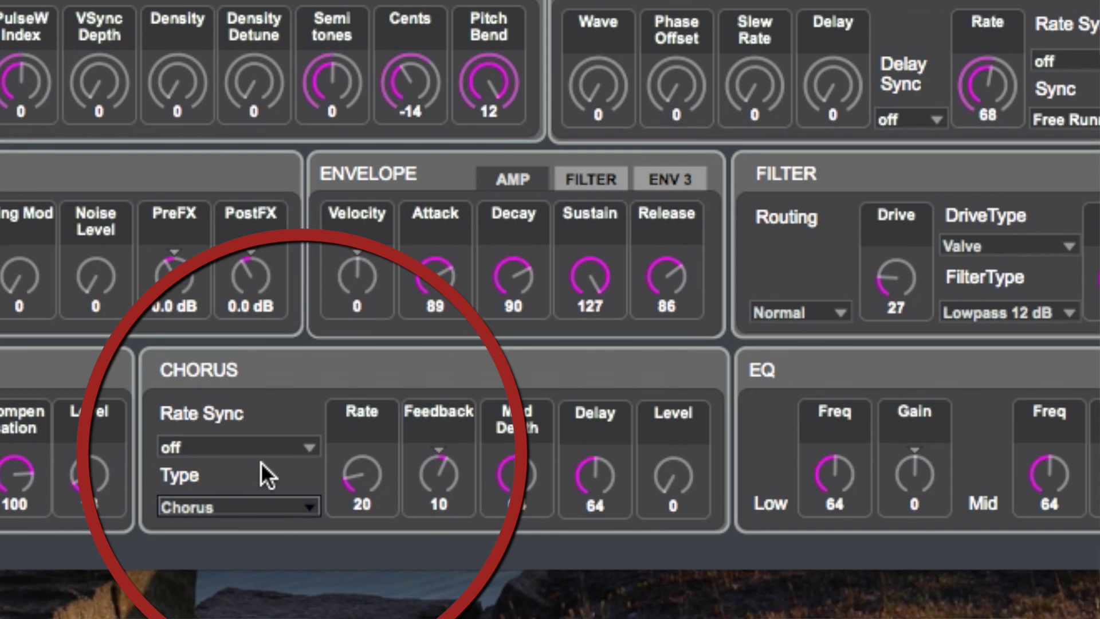
pyautogui.click(260, 448)
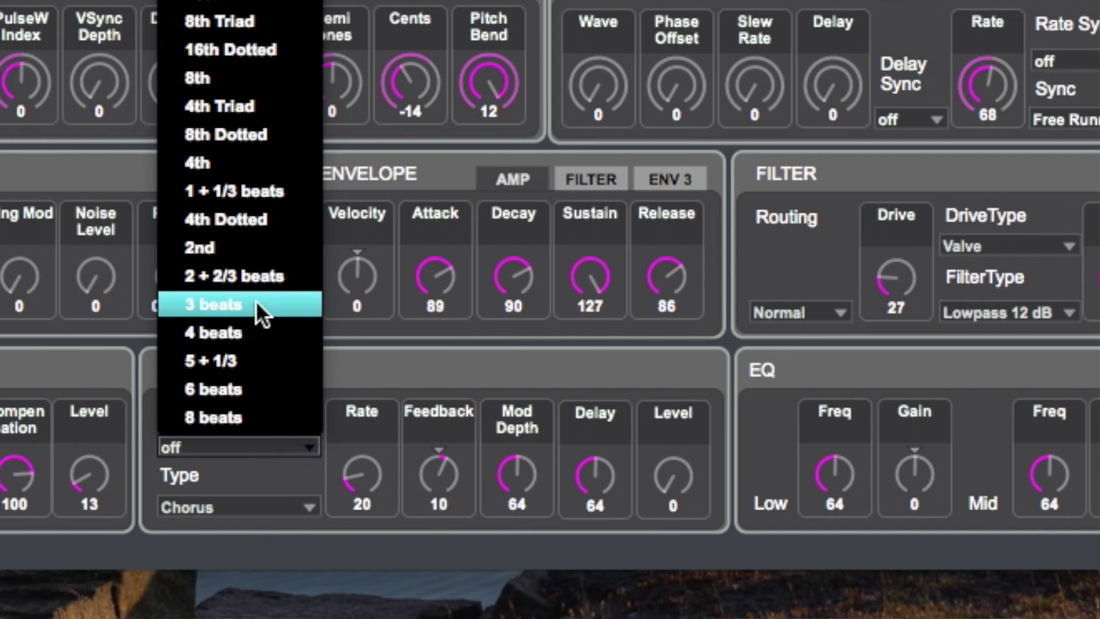
pyautogui.click(288, 458)
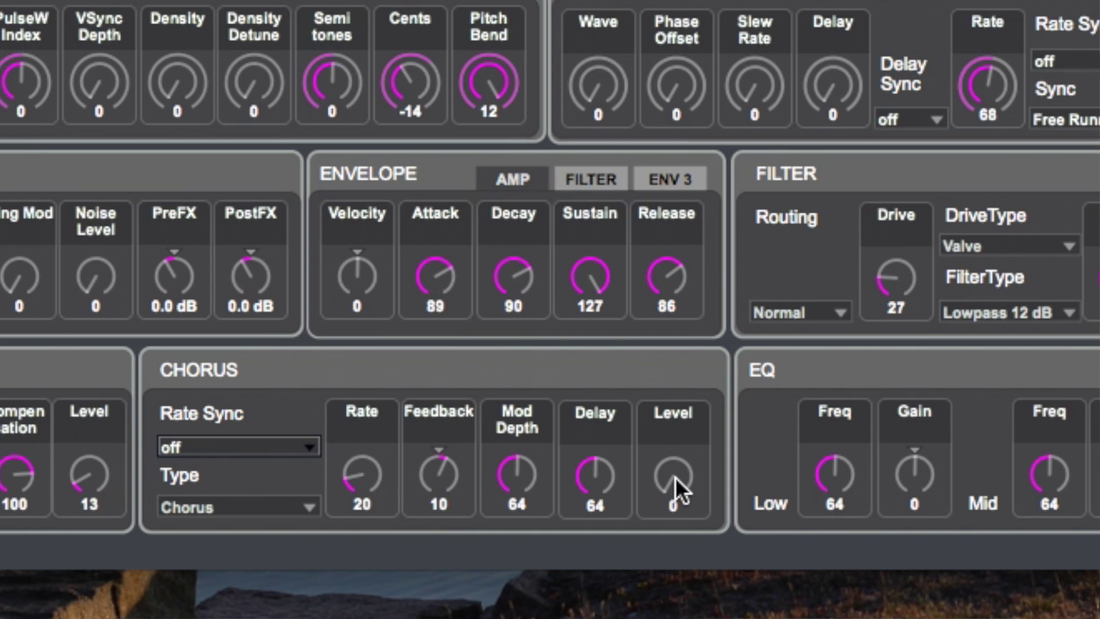
# Raise the chorus level.
pyautogui.moveTo(675, 480); pyautogui.dragTo(675, 461)
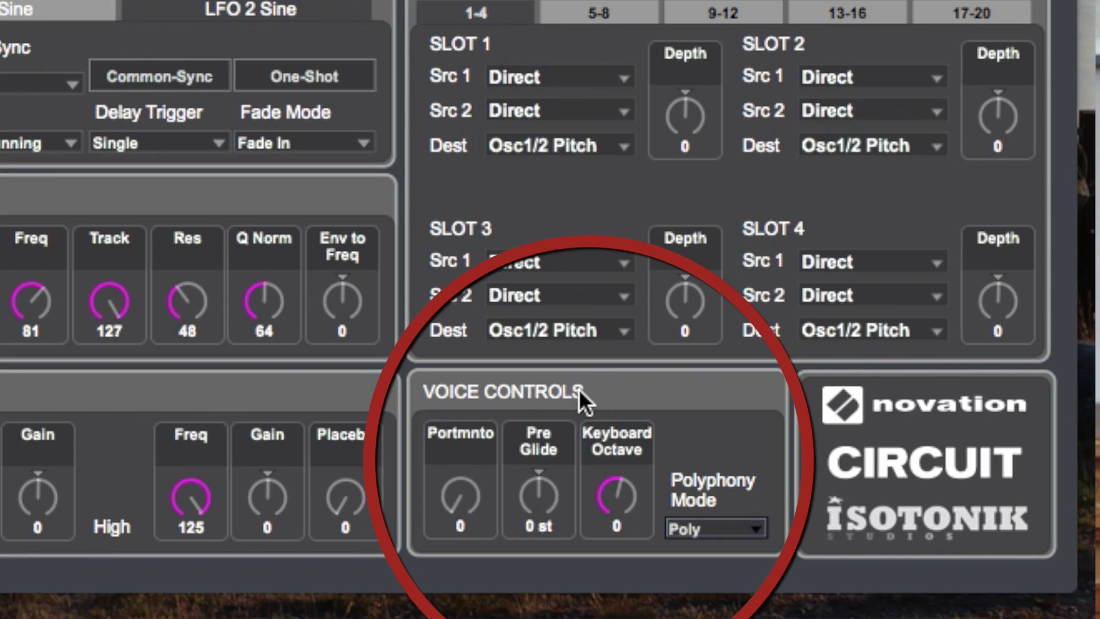
# Switch the polyphony mode to Mono and return it to Poly.
pyautogui.click(711, 532)
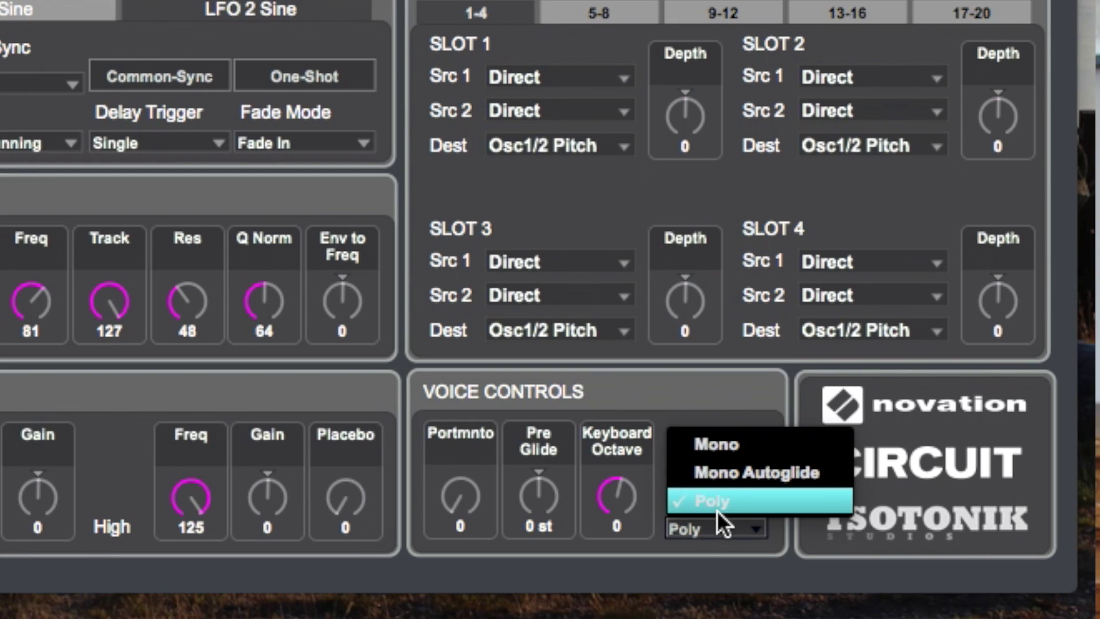
pyautogui.click(723, 453)
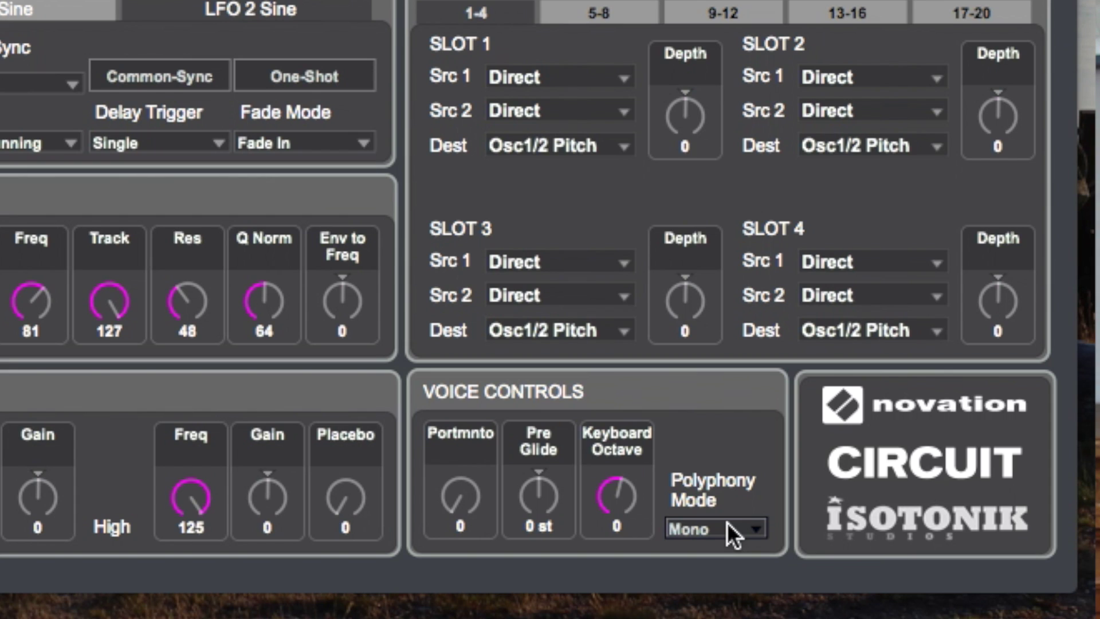
pyautogui.click(726, 521)
pyautogui.click(727, 496)
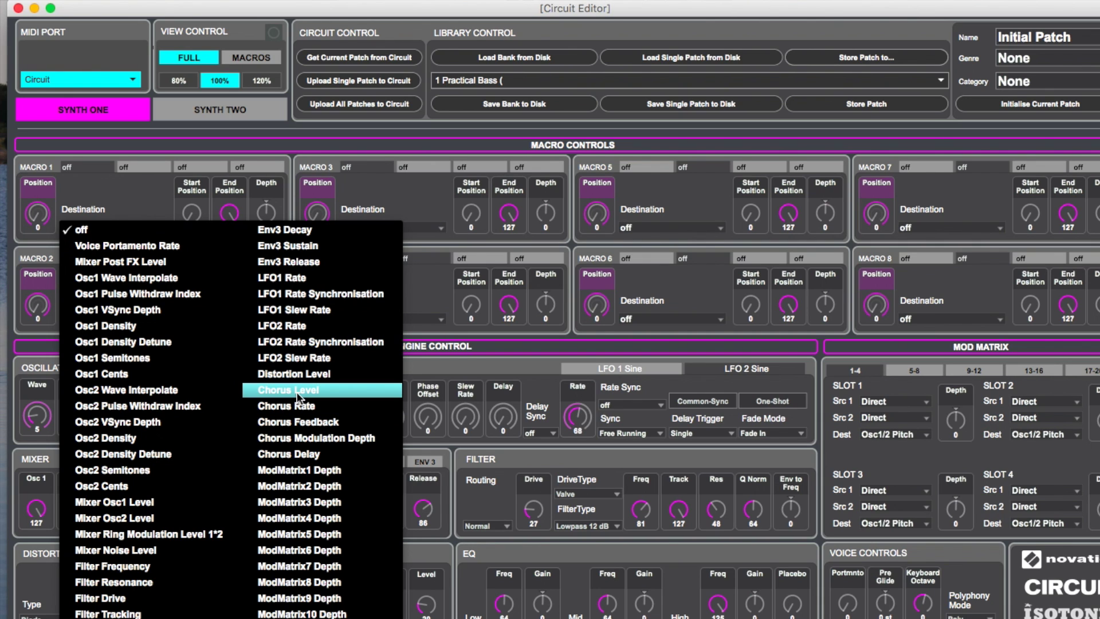
# Assign Chorus Level as the destination of Macro 1.
pyautogui.click(297, 395)
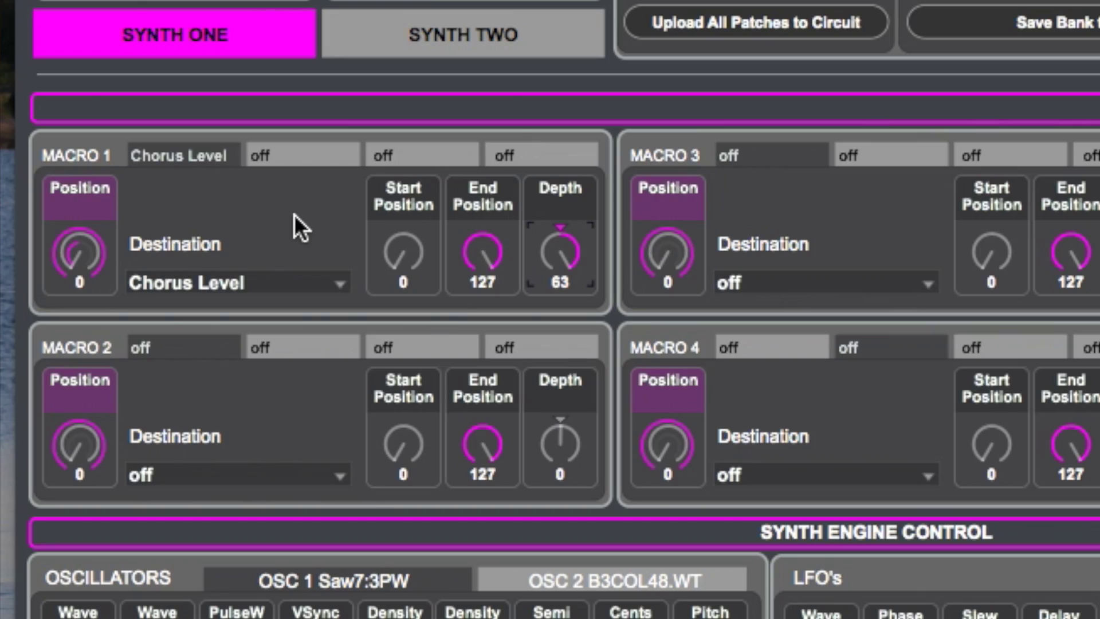
# Assign ModMatrix1 Depth as the second destination of Macro 1 and raise its depth to 63.
pyautogui.click(305, 154)
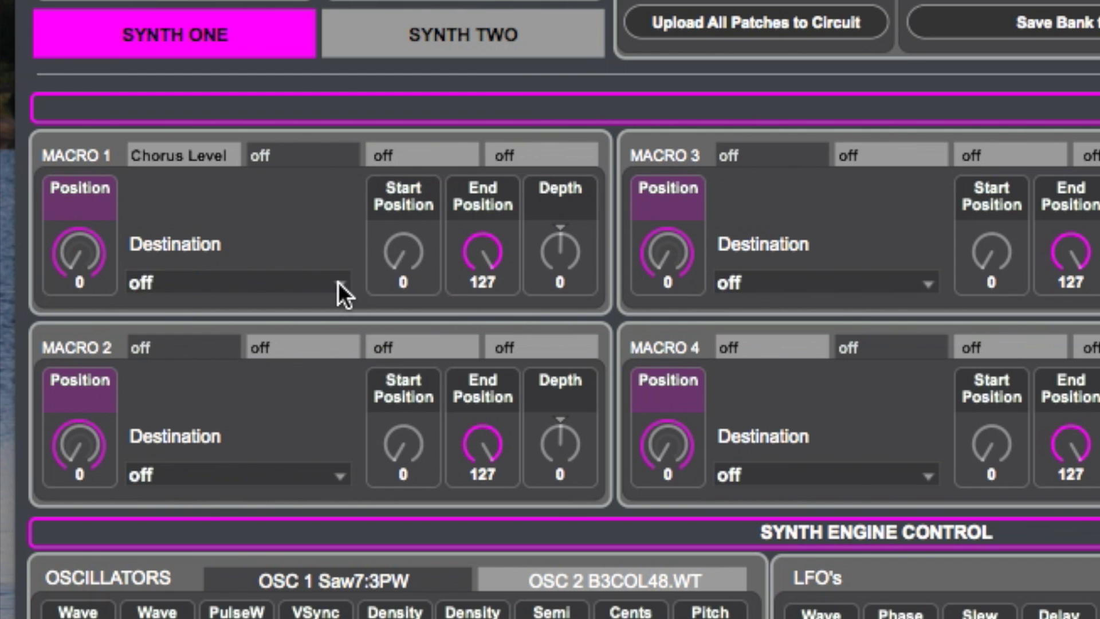
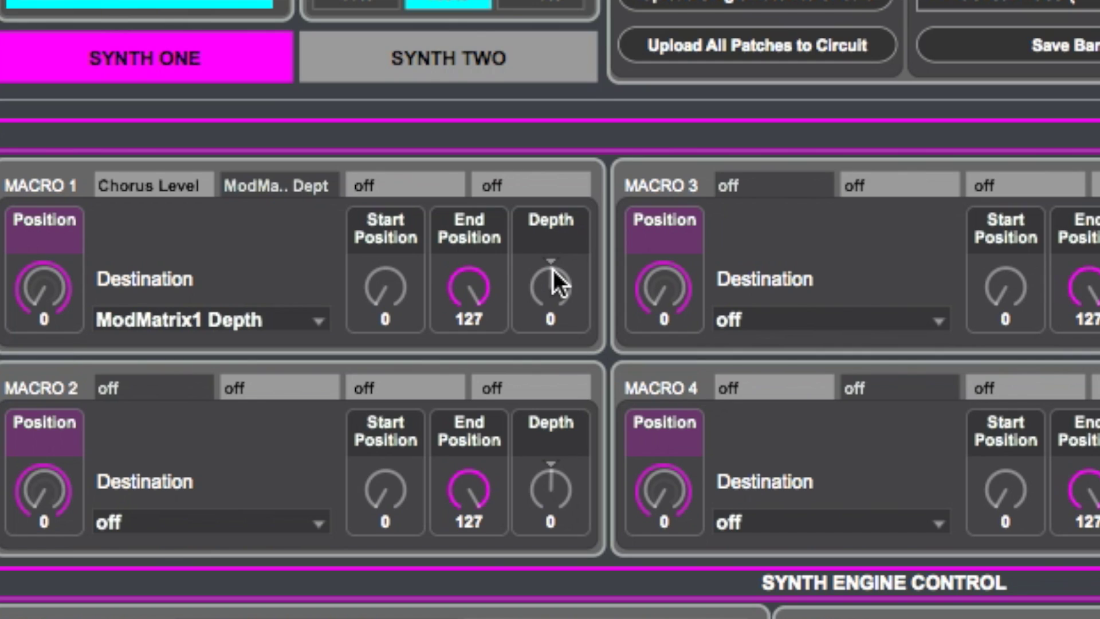
pyautogui.moveTo(552, 269); pyautogui.dragTo(552, 233)
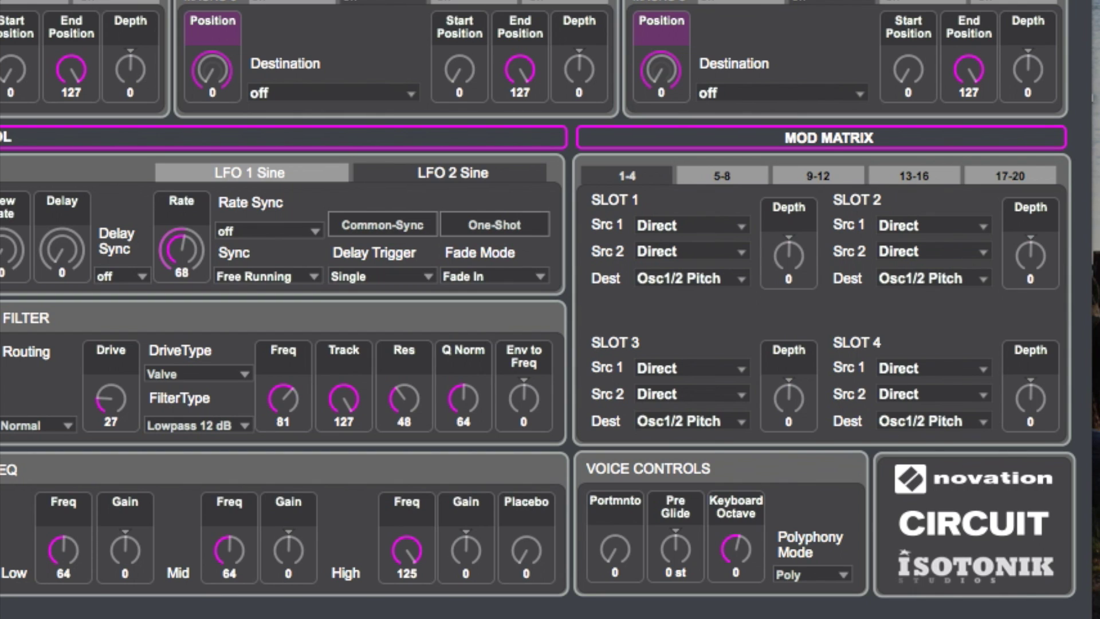
# Try Osc1 Pitch as the destination of mod matrix slot 1, and settle on Filter Frequency.
pyautogui.click(693, 280)
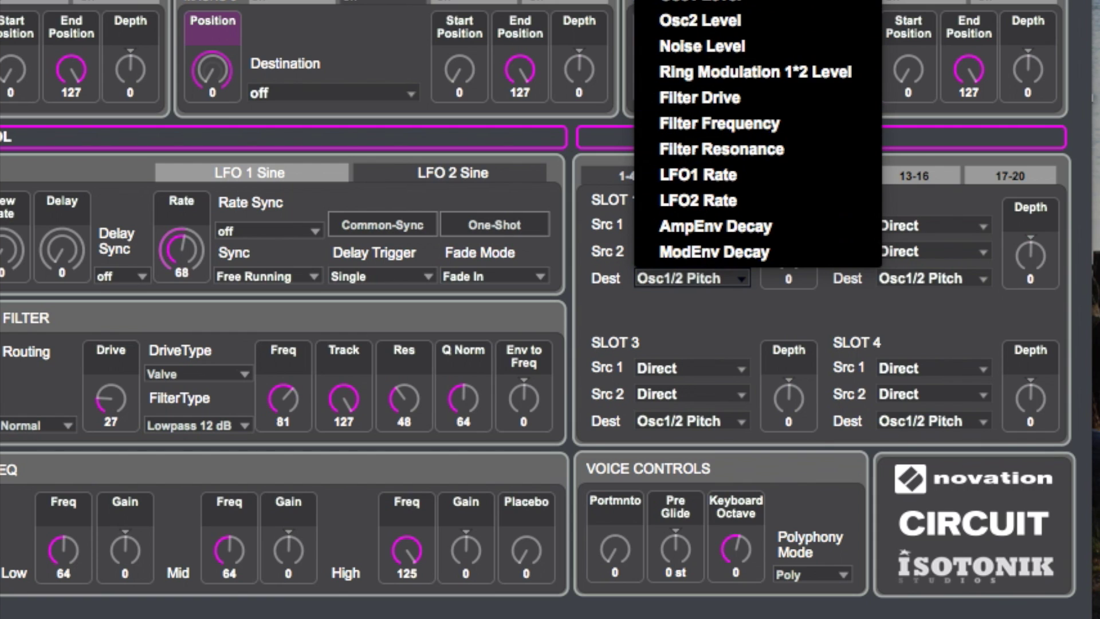
pyautogui.click(699, 1)
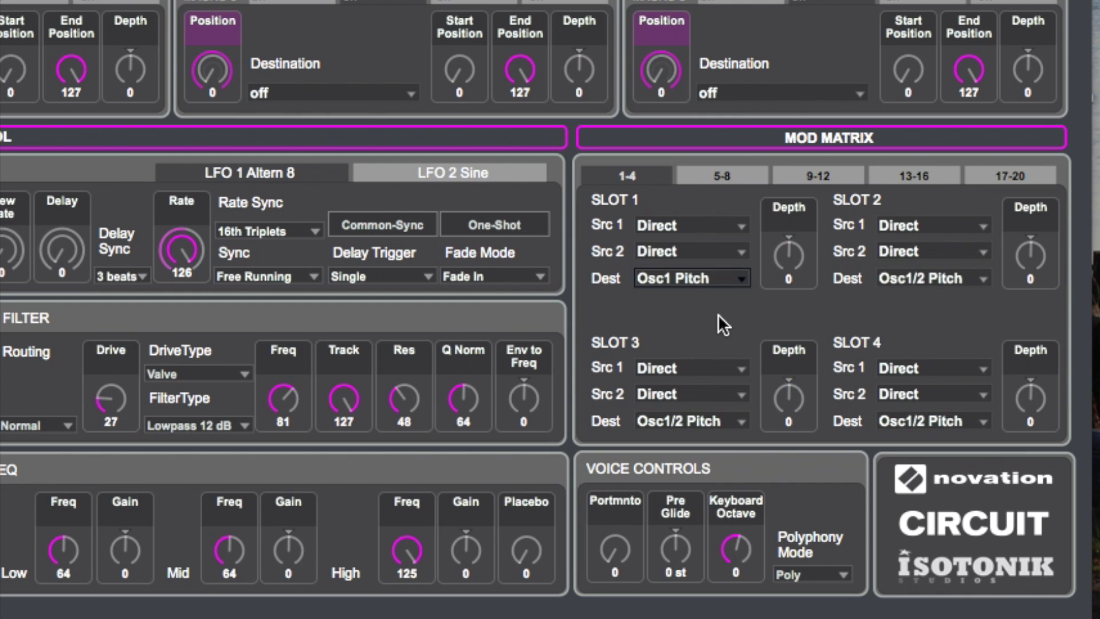
pyautogui.click(688, 277)
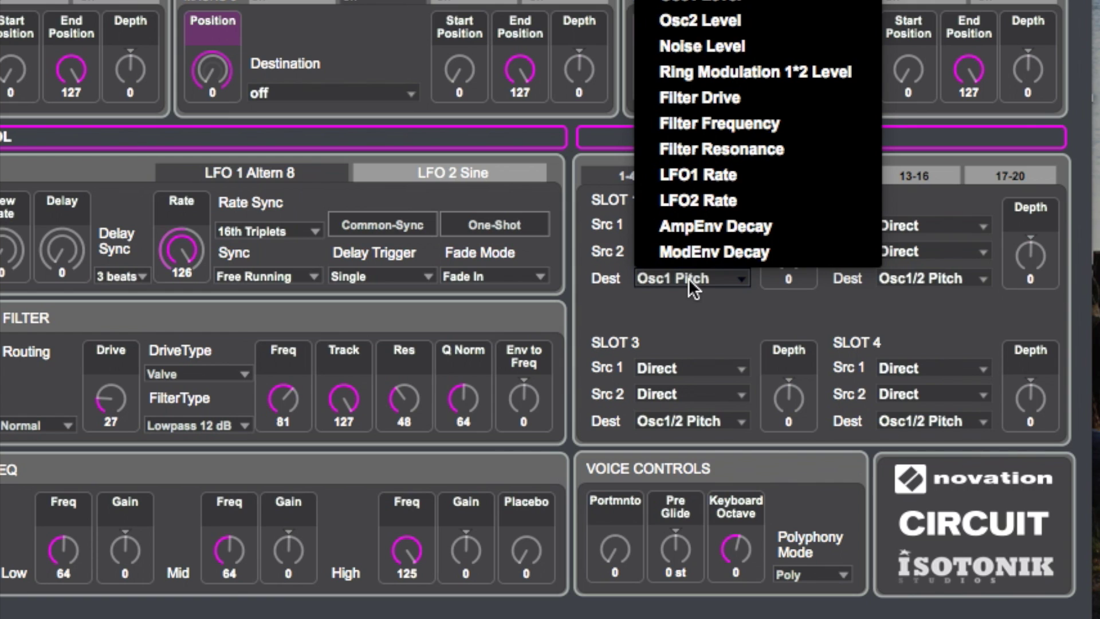
pyautogui.click(730, 123)
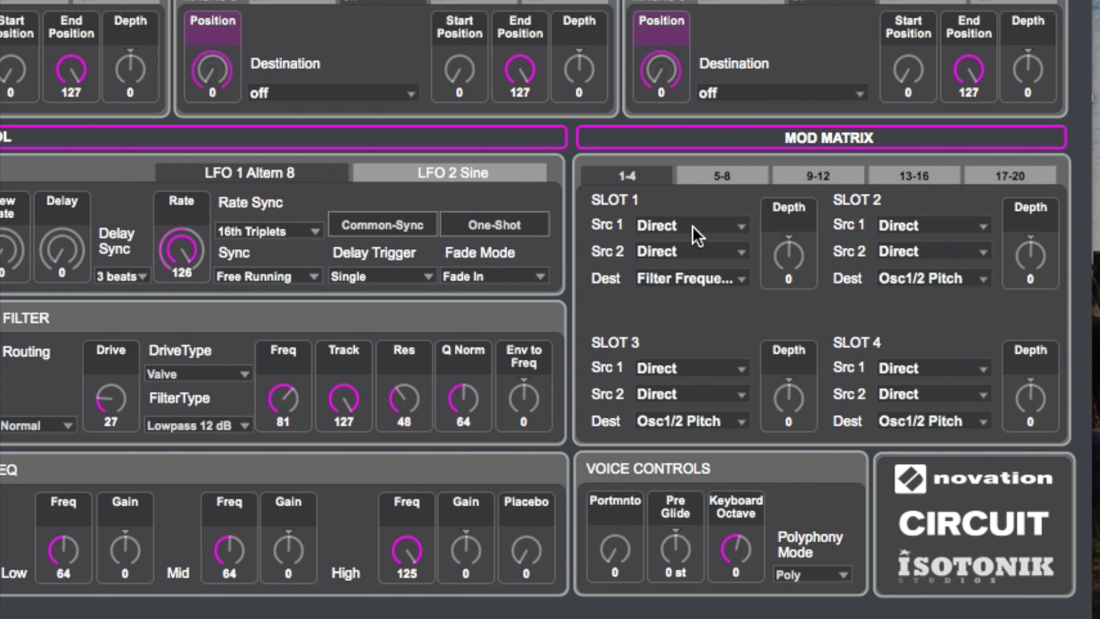
# Set the sources of mod matrix slot 1 to Lfo2+/- for source 1 and Lfo1+/- for source 2.
pyautogui.click(668, 246)
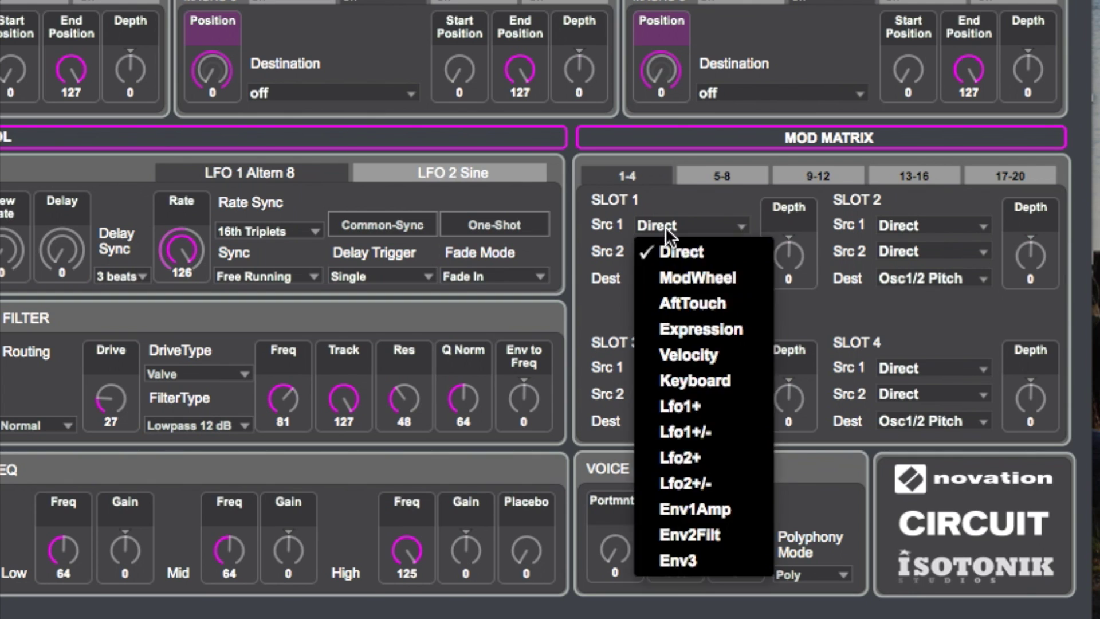
pyautogui.click(687, 447)
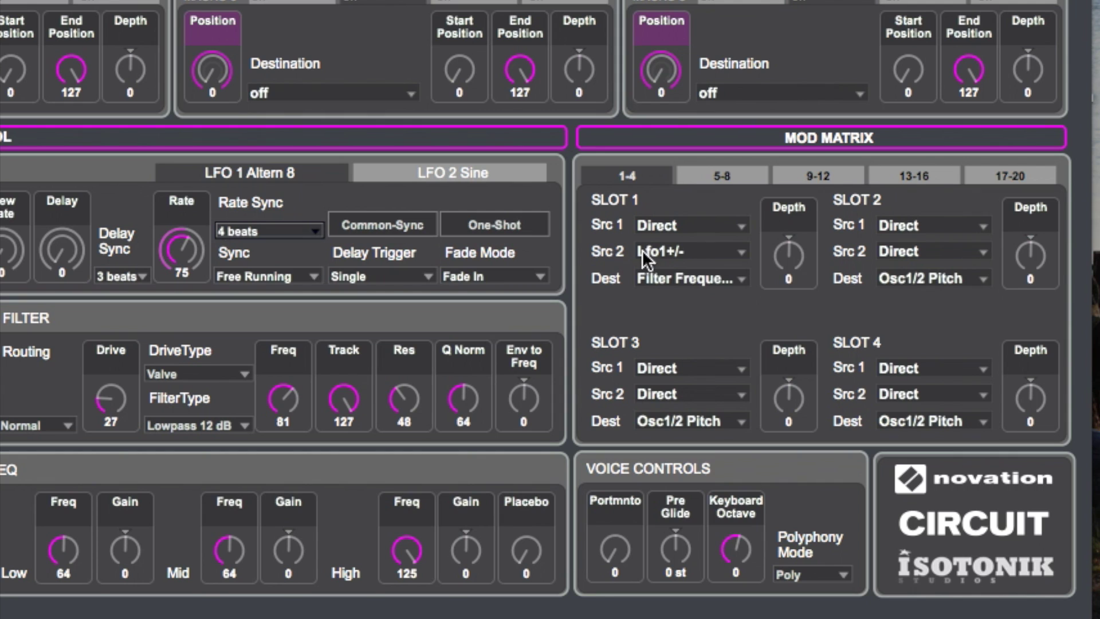
pyautogui.click(692, 252)
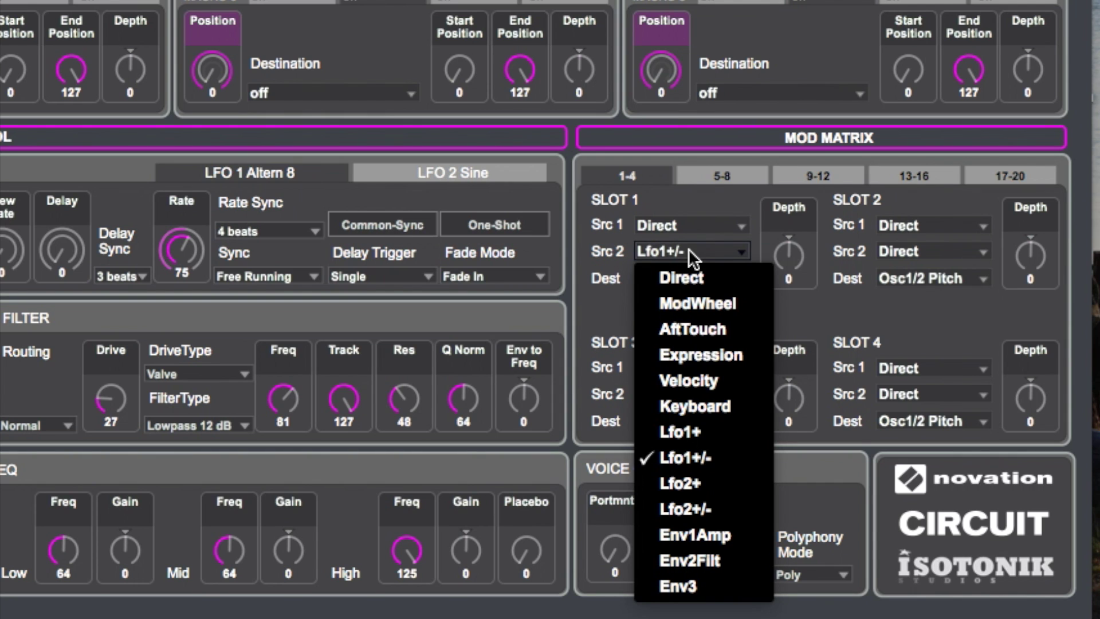
pyautogui.click(631, 246)
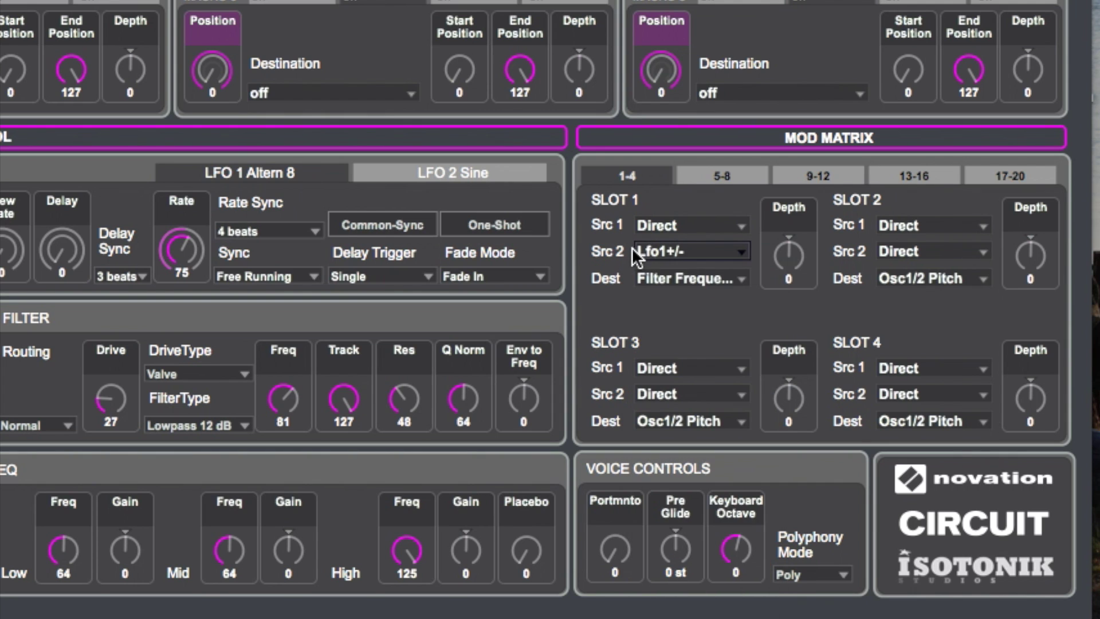
pyautogui.click(659, 281)
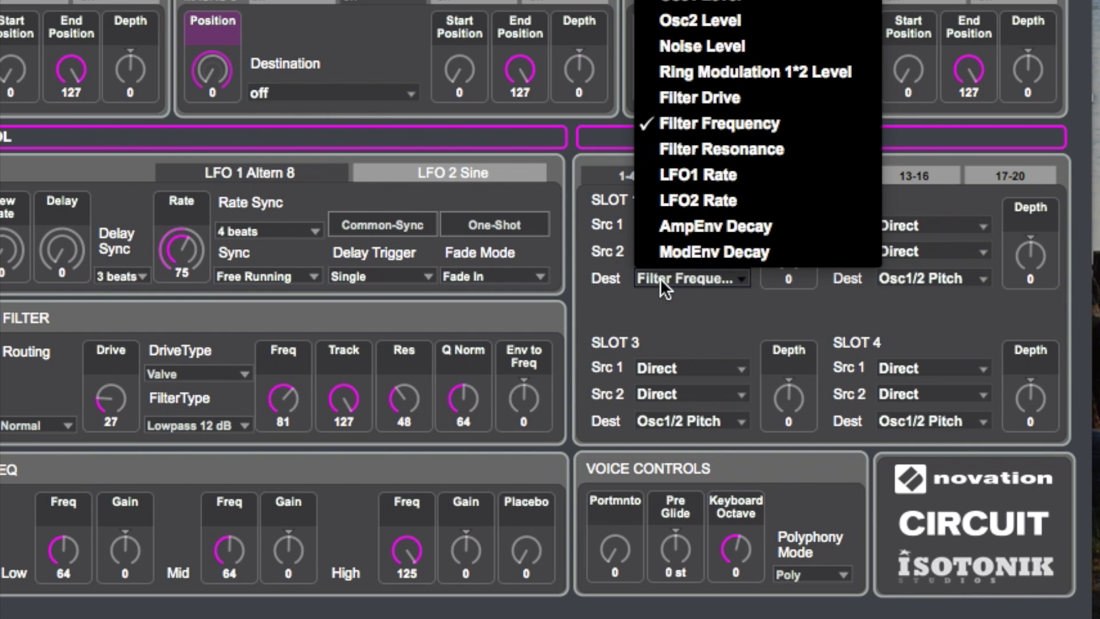
pyautogui.click(659, 277)
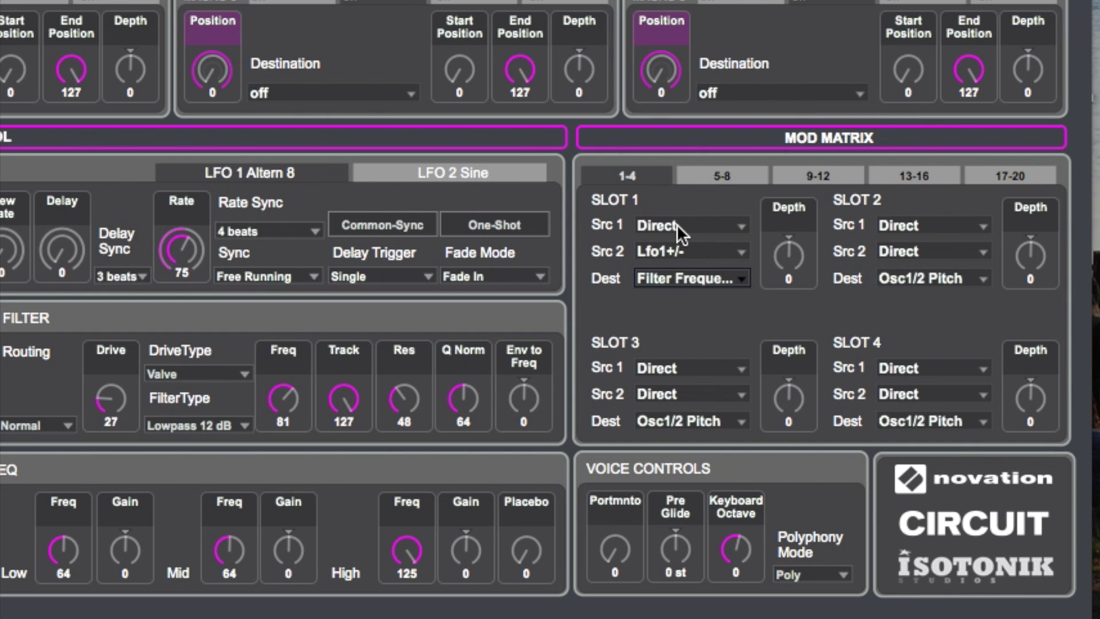
pyautogui.click(676, 225)
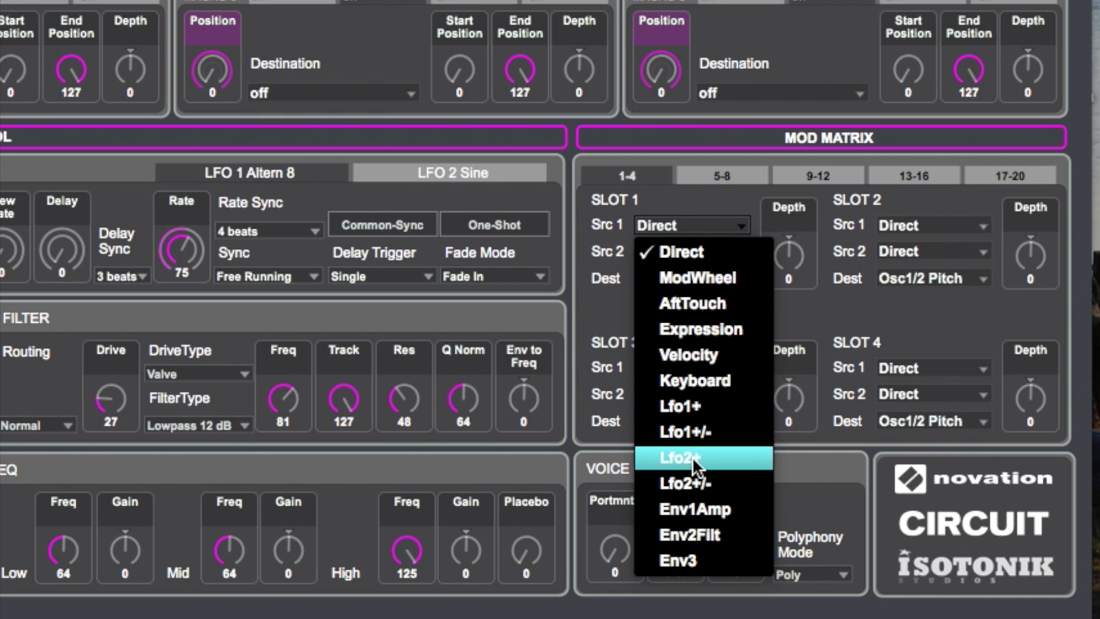
pyautogui.click(696, 482)
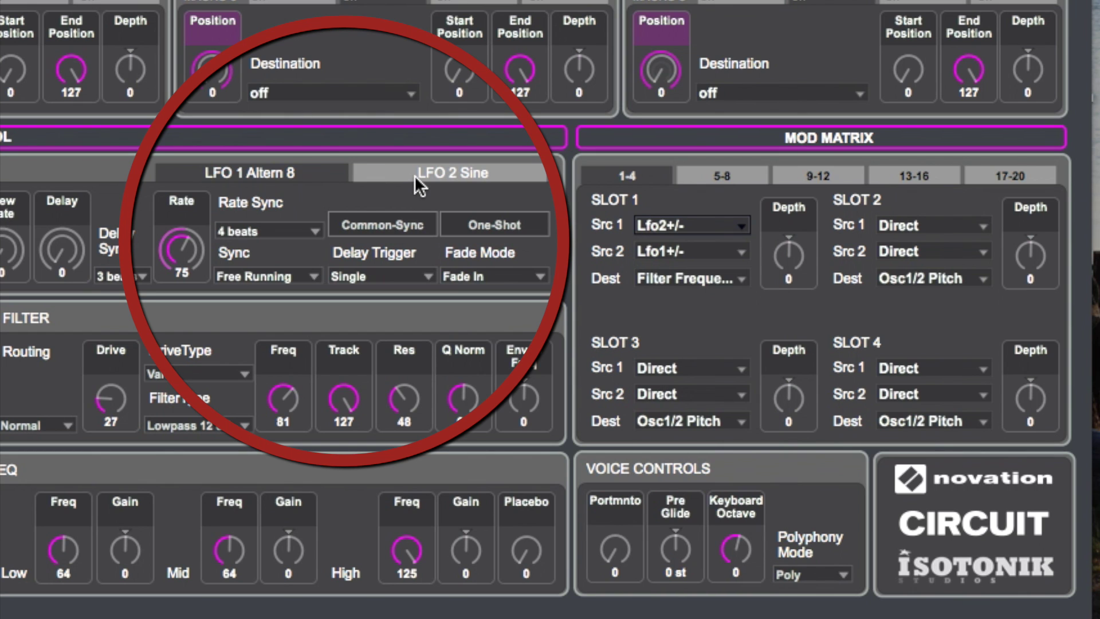
# Lower the LFO 2 rate to 42 and set its rate sync to 16th Dotted.
pyautogui.click(415, 173)
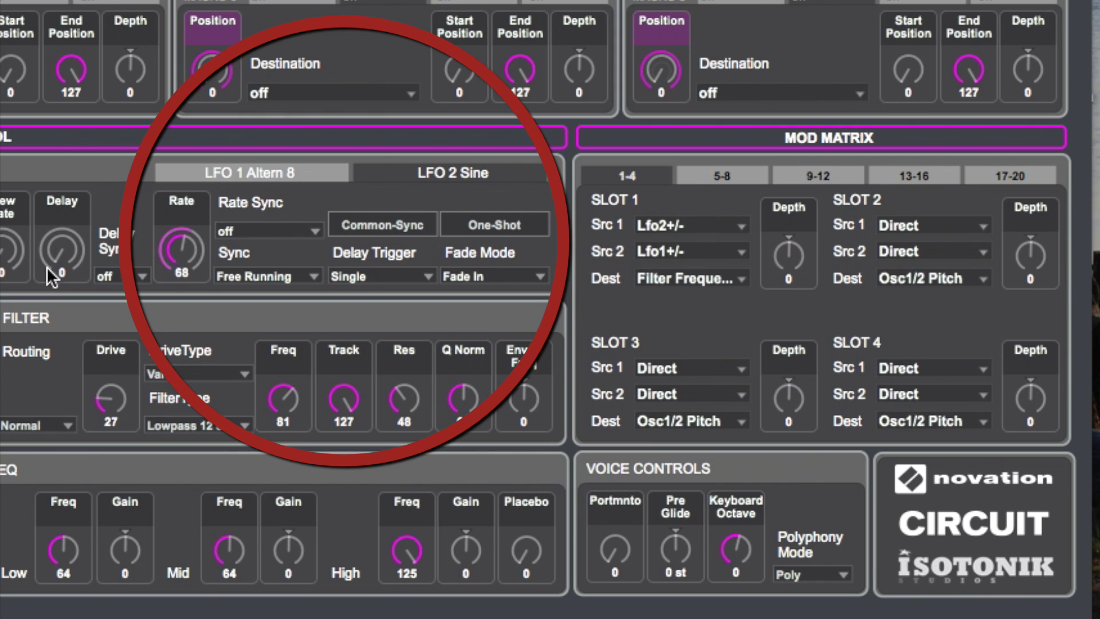
pyautogui.moveTo(177, 253); pyautogui.dragTo(175, 256)
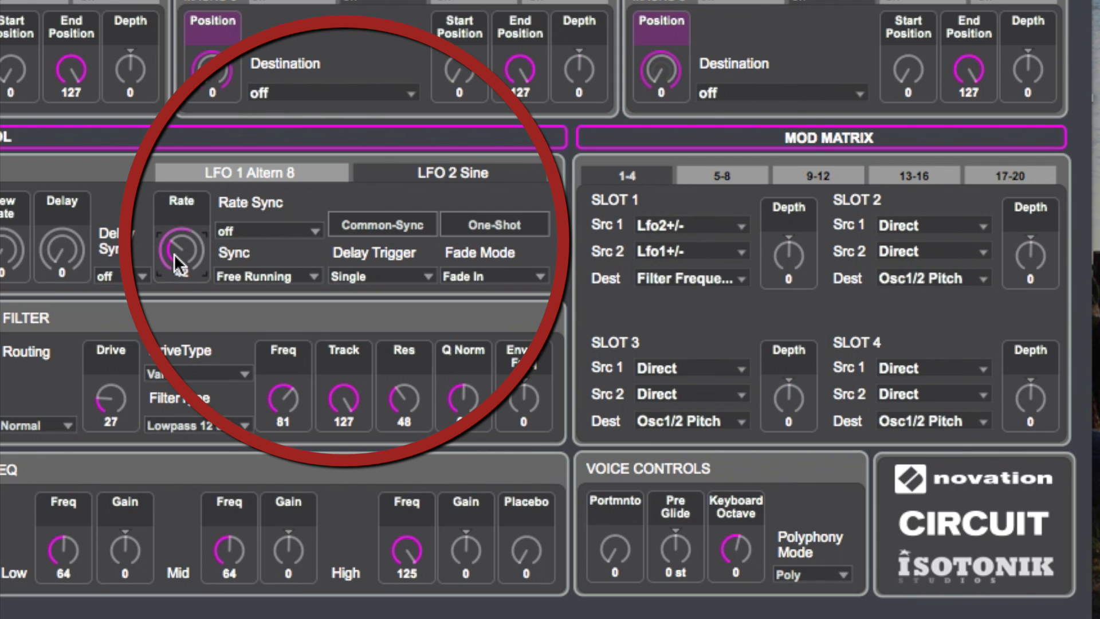
pyautogui.click(257, 231)
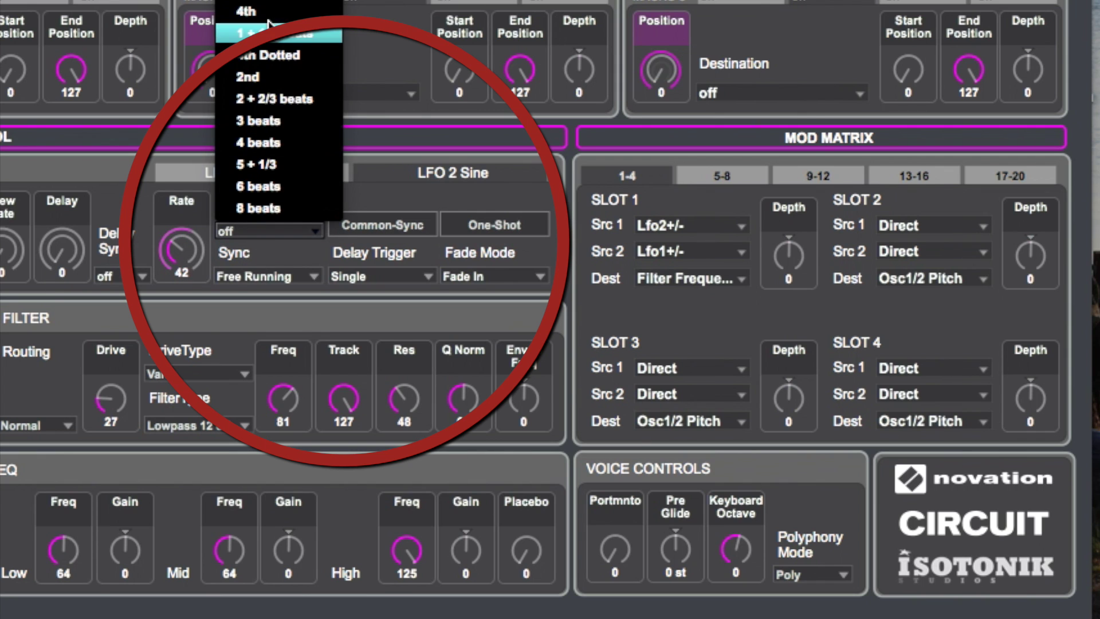
pyautogui.click(258, 55)
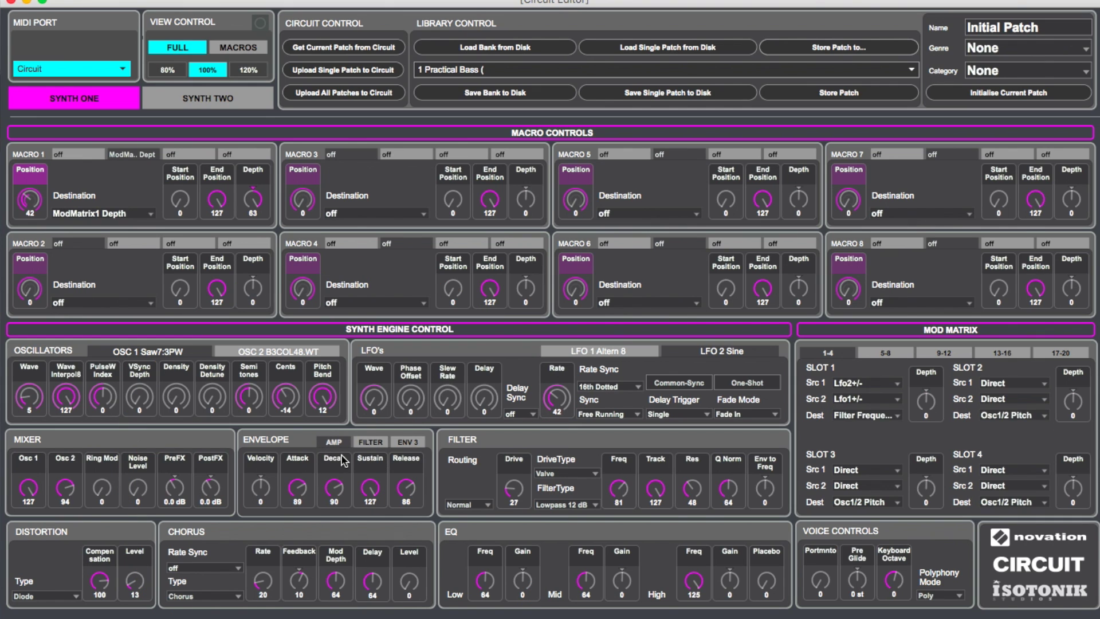
# Look through the filter and amp envelopes, Macro 1's destination slots and the source options of mod matrix slot 1.
pyautogui.click(366, 444)
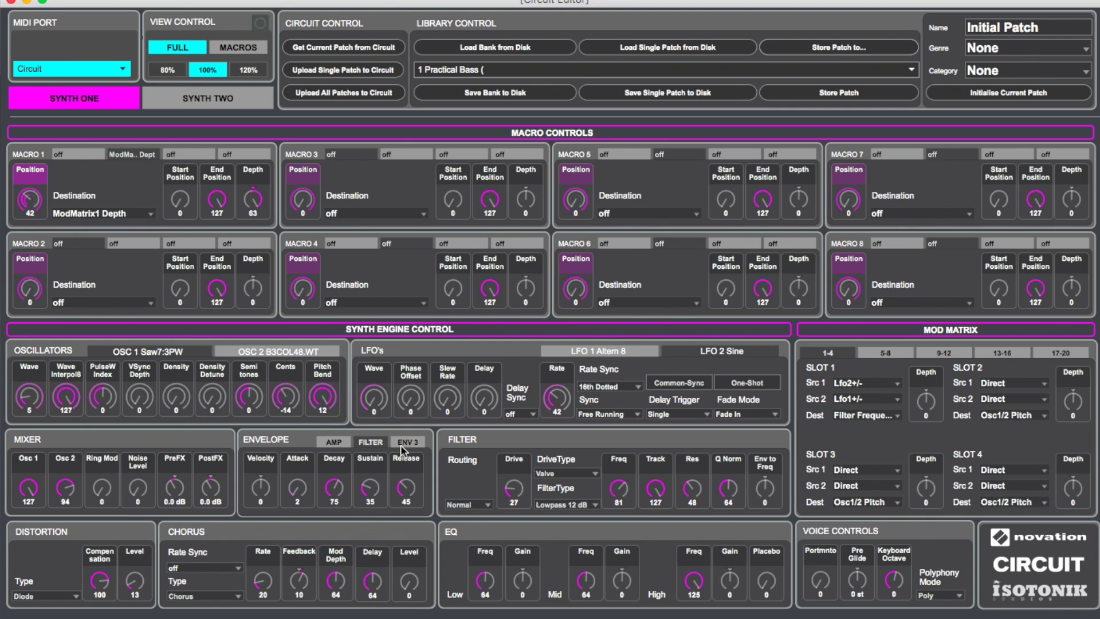
pyautogui.click(335, 442)
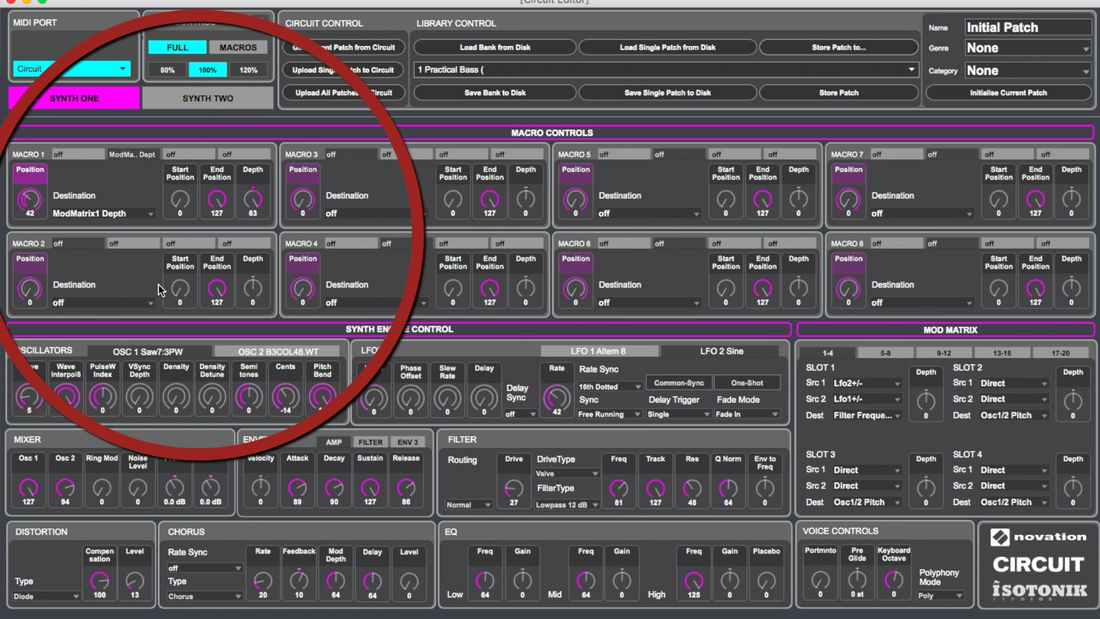
pyautogui.click(89, 156)
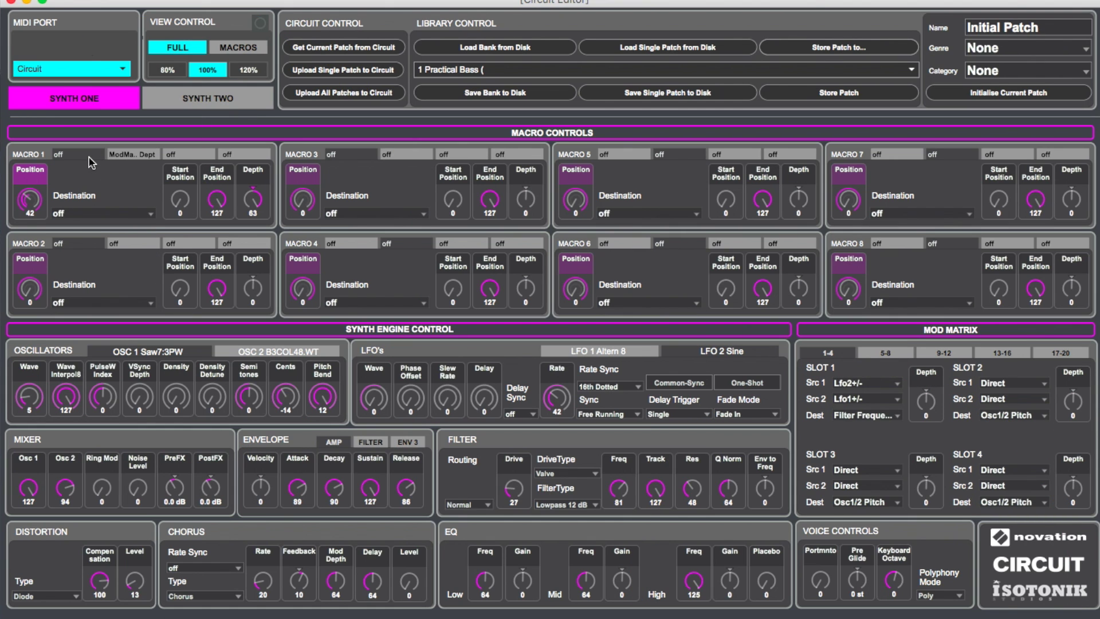
pyautogui.click(152, 156)
pyautogui.click(197, 156)
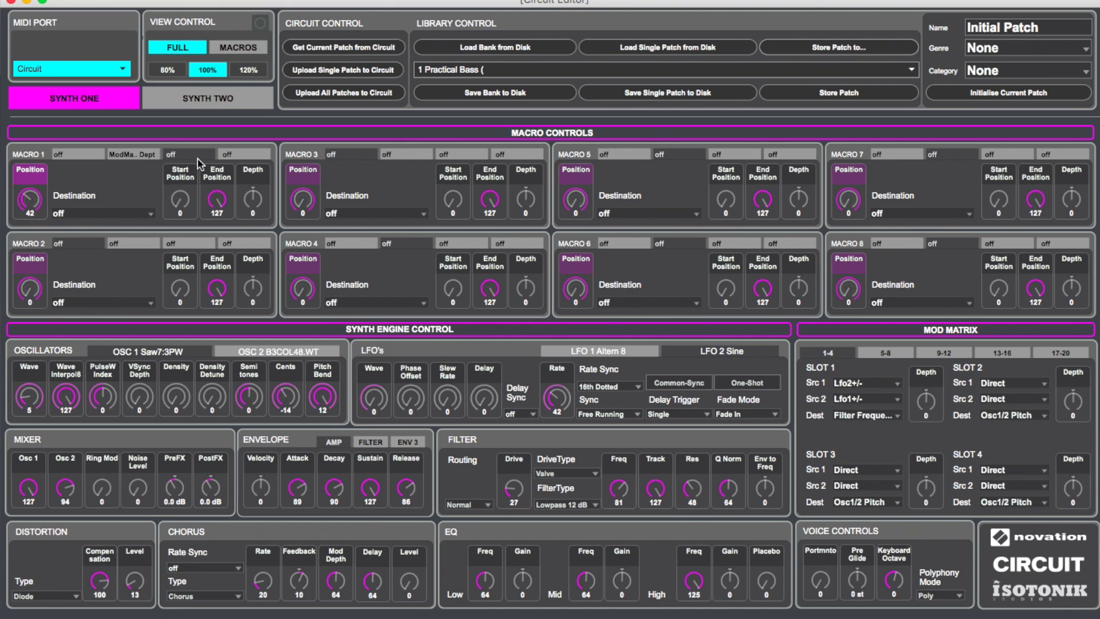
pyautogui.click(177, 155)
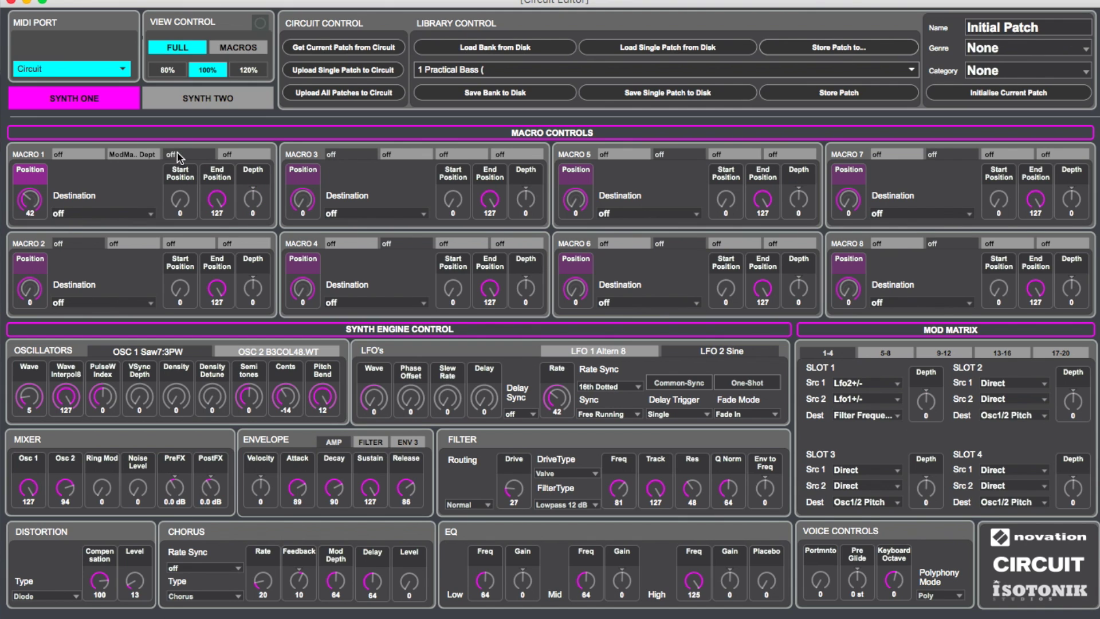
pyautogui.click(134, 155)
pyautogui.click(96, 156)
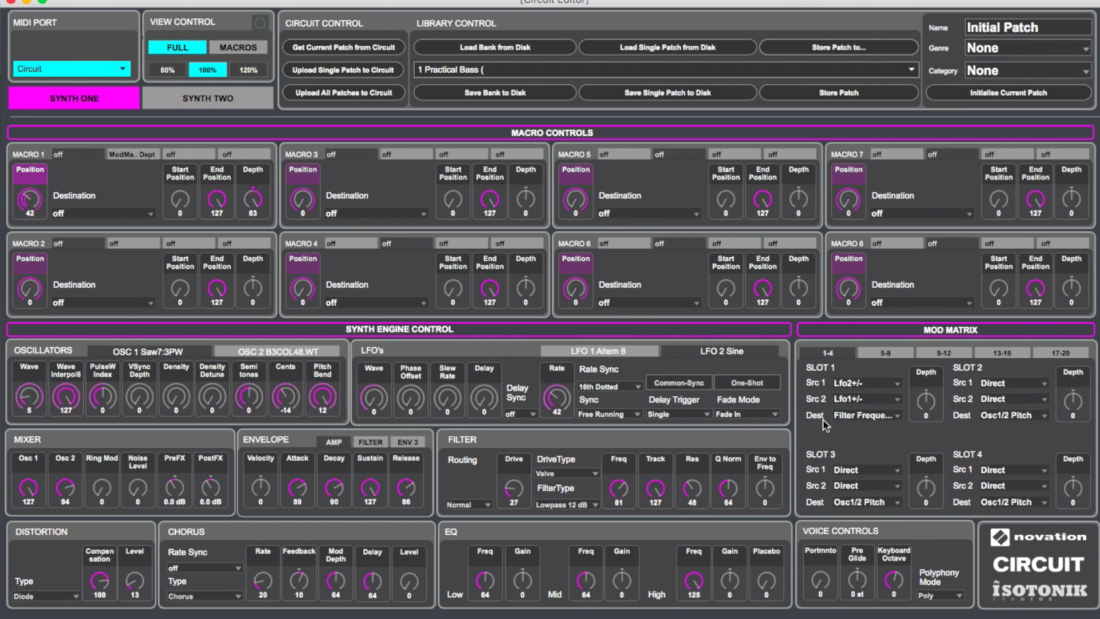
pyautogui.click(861, 384)
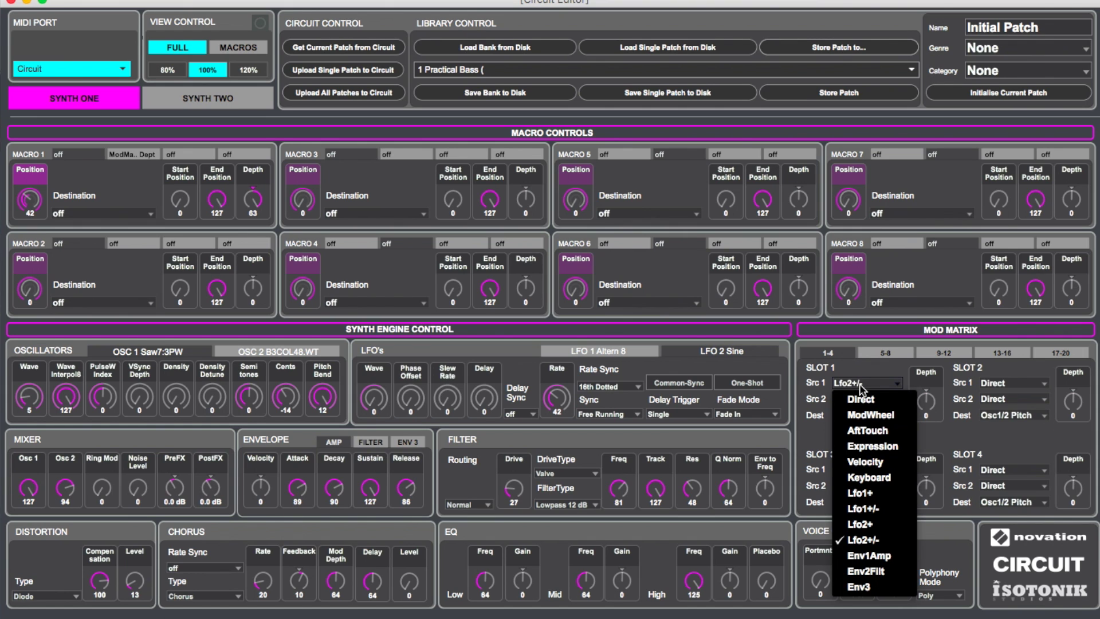
pyautogui.click(841, 369)
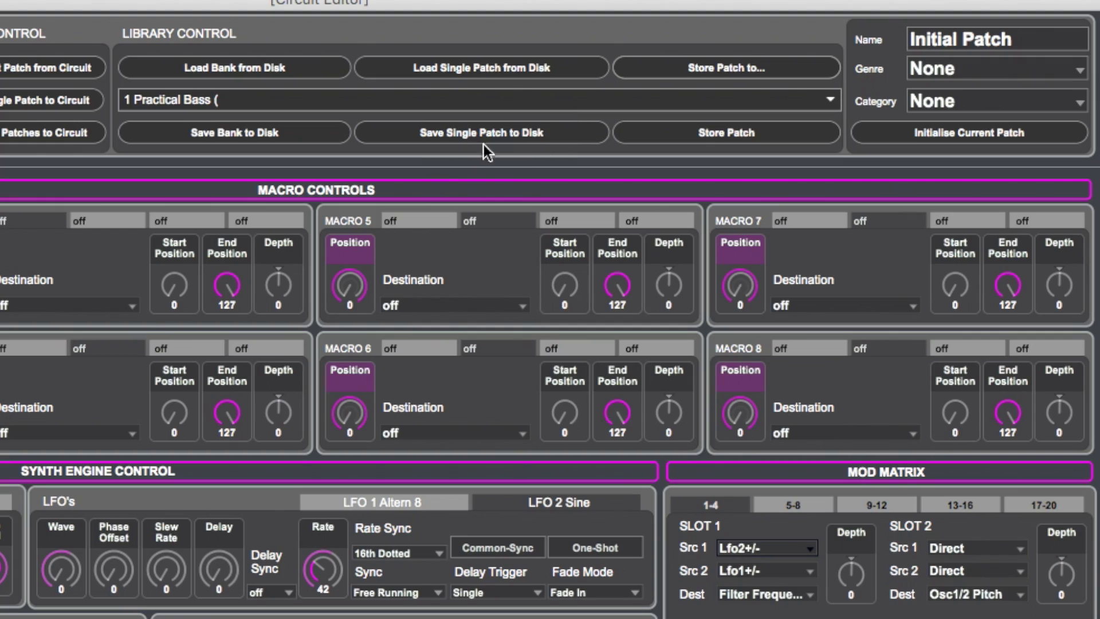
# Save the single patch to disk as "BoBeats Pad Madness Number 1" in the Skrivbord folder.
pyautogui.click(446, 136)
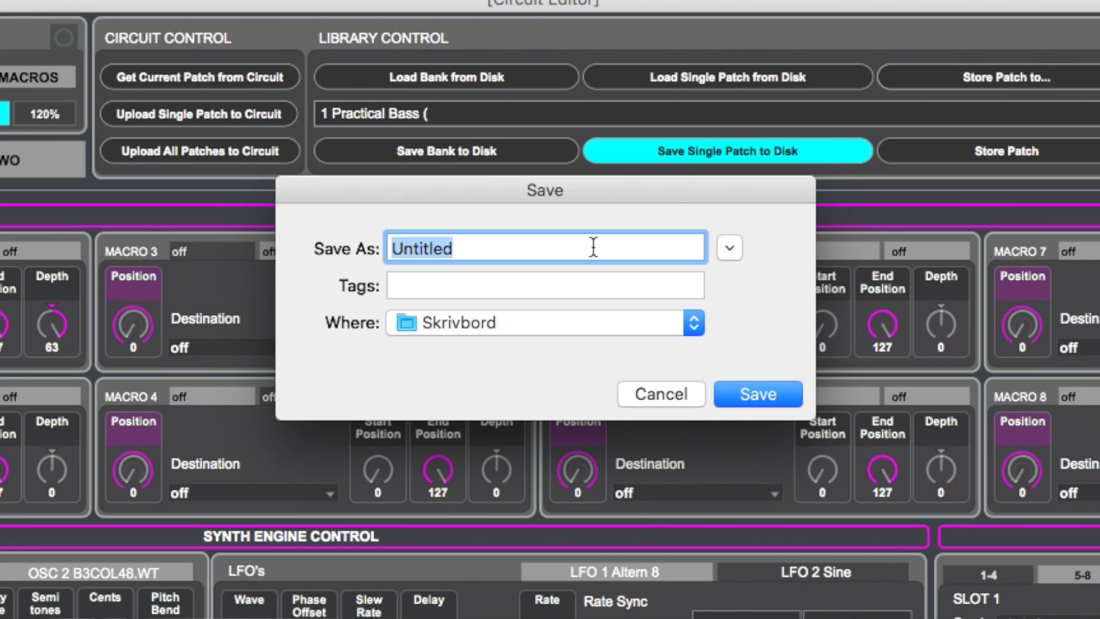
pyautogui.write('BoBeats Pad Madness Number 1')
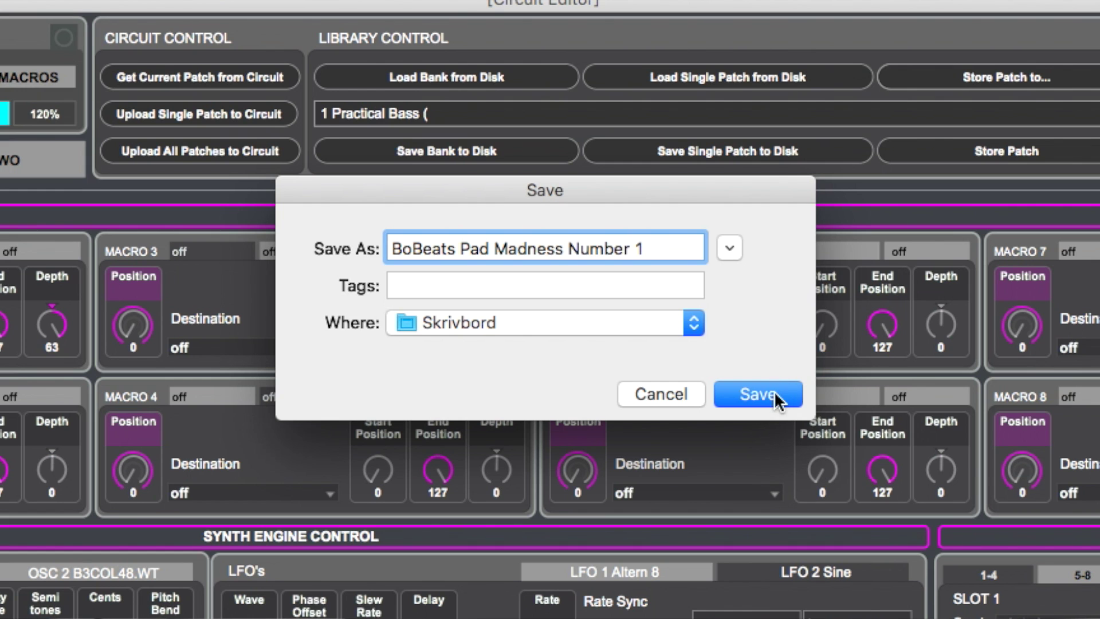
pyautogui.click(774, 390)
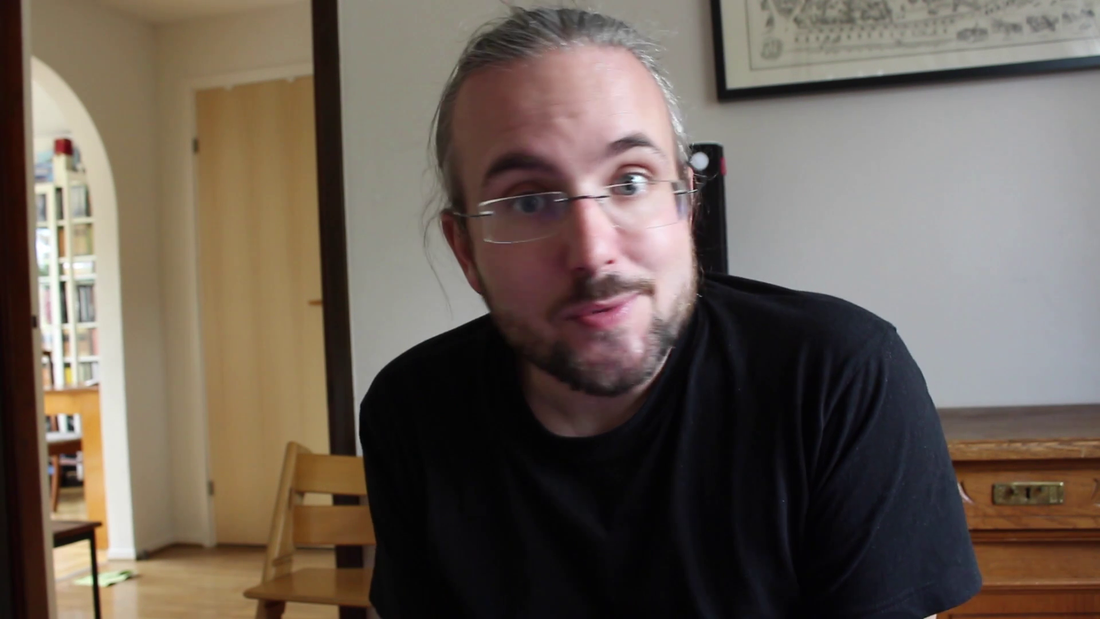